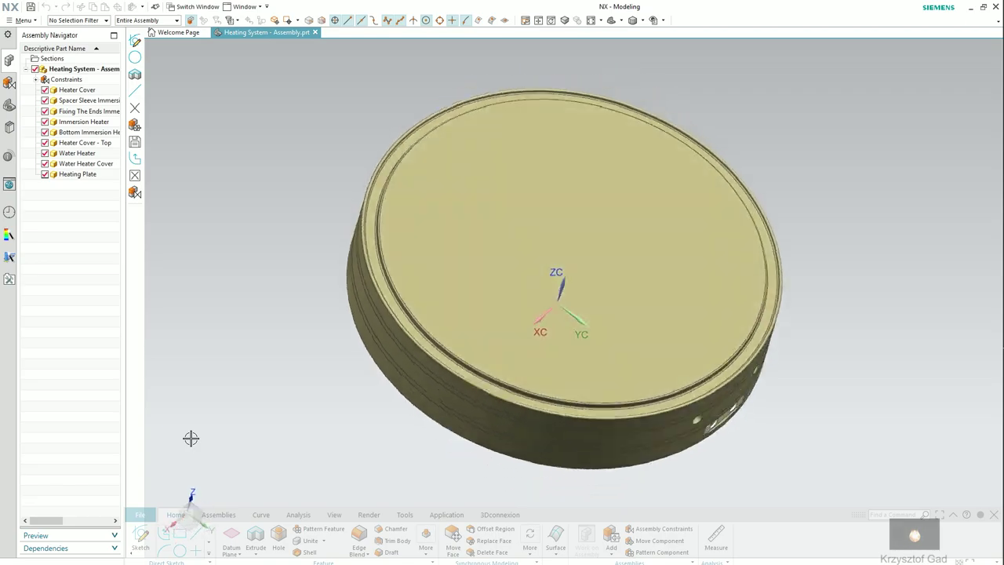
# Step: Show the Assemblies tab commands for the Heating System assembly
pyautogui.click(222, 515)
# Step: Create Explosion 1 and move the Heating Plate 320 mm along Z
pyautogui.click(640, 557)
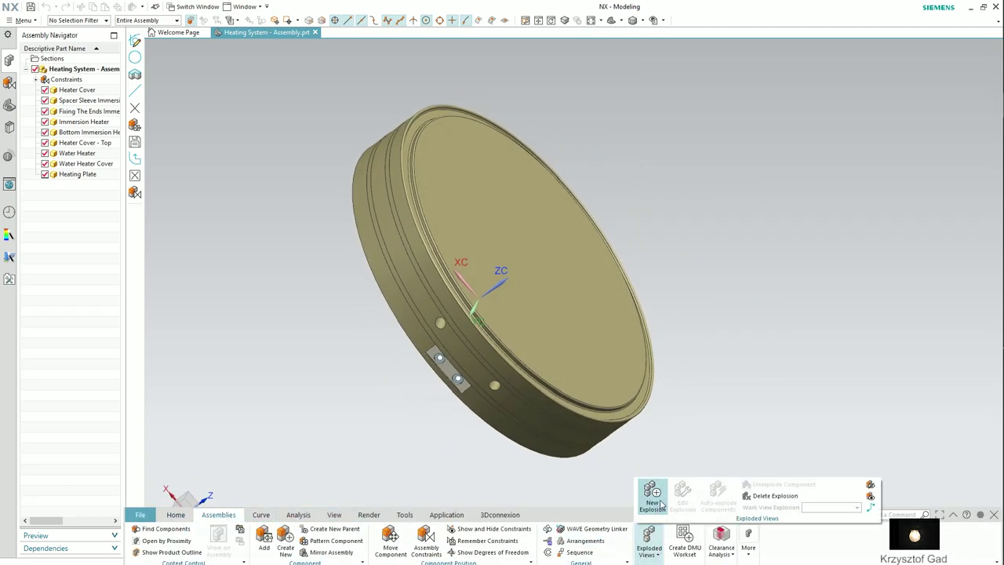
pyautogui.click(660, 498)
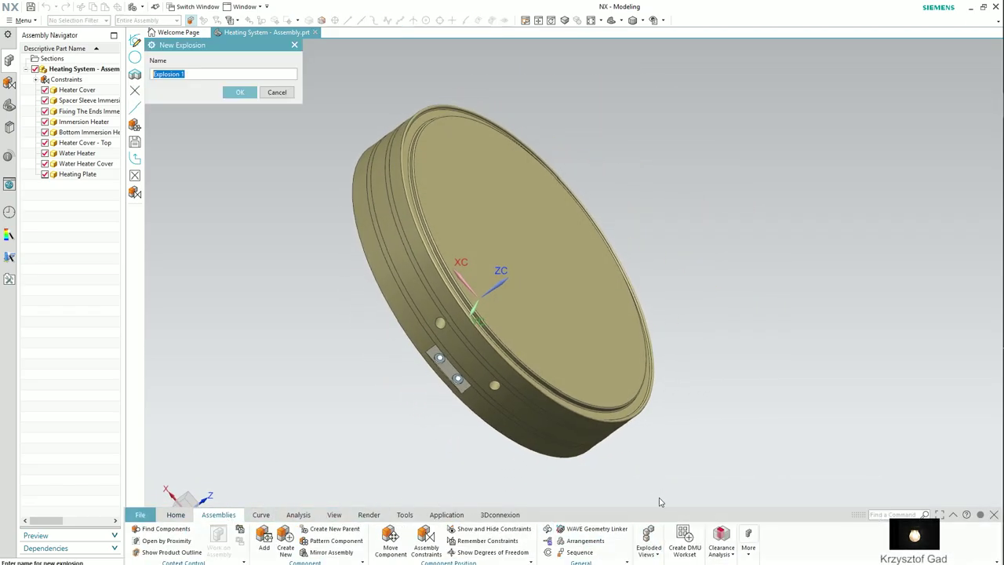
pyautogui.click(239, 92)
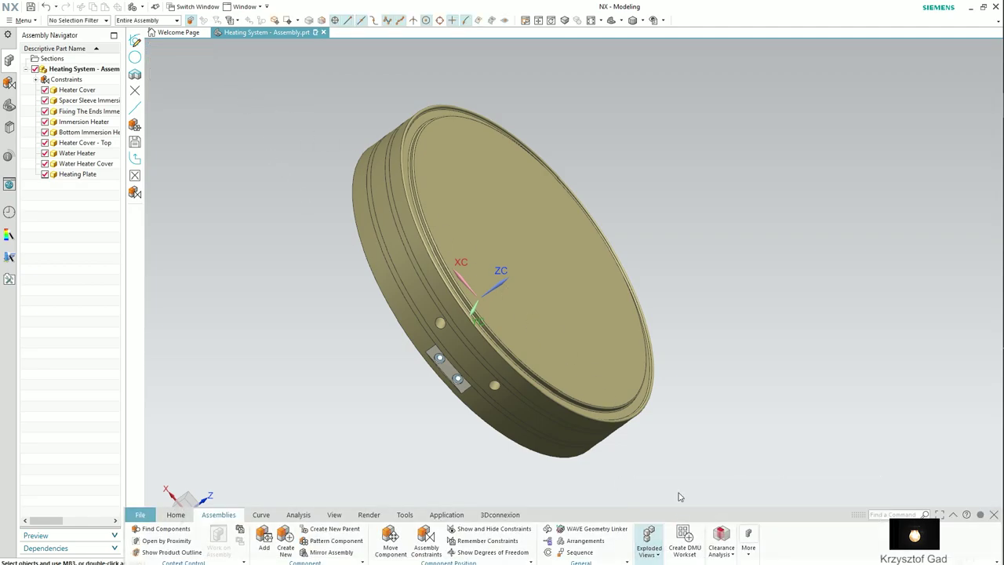
pyautogui.click(583, 316)
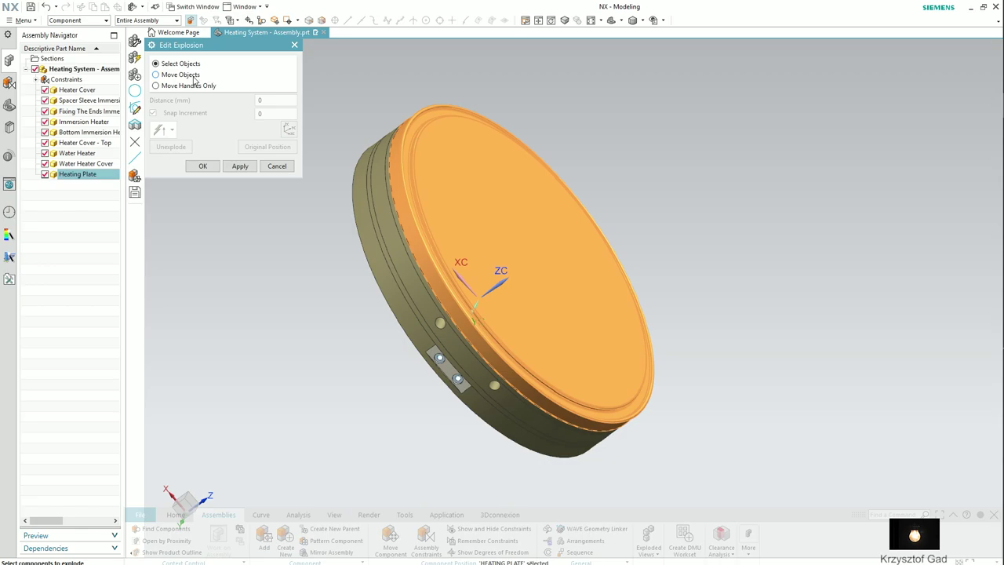
pyautogui.click(156, 74)
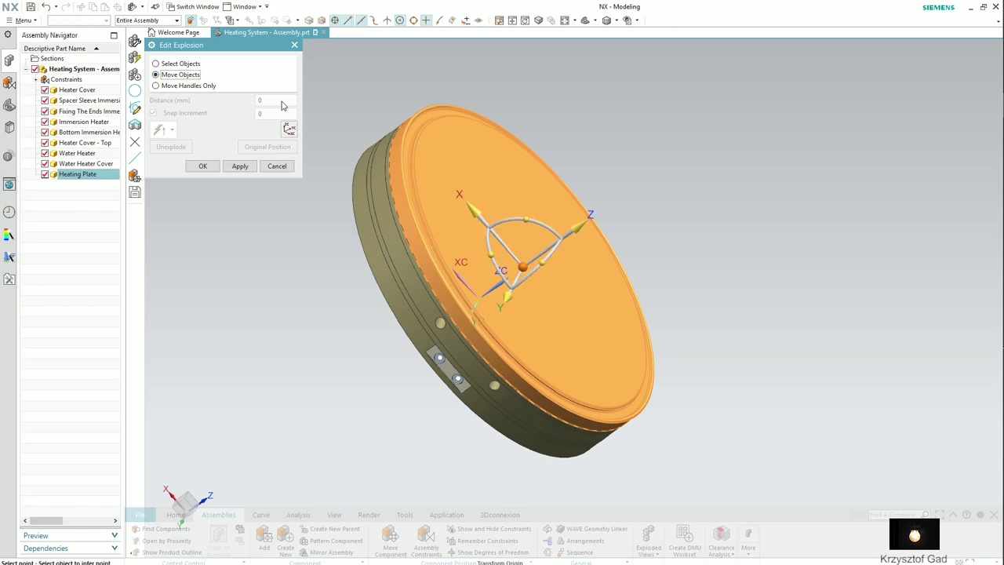
pyautogui.click(574, 218)
pyautogui.write('40*8')
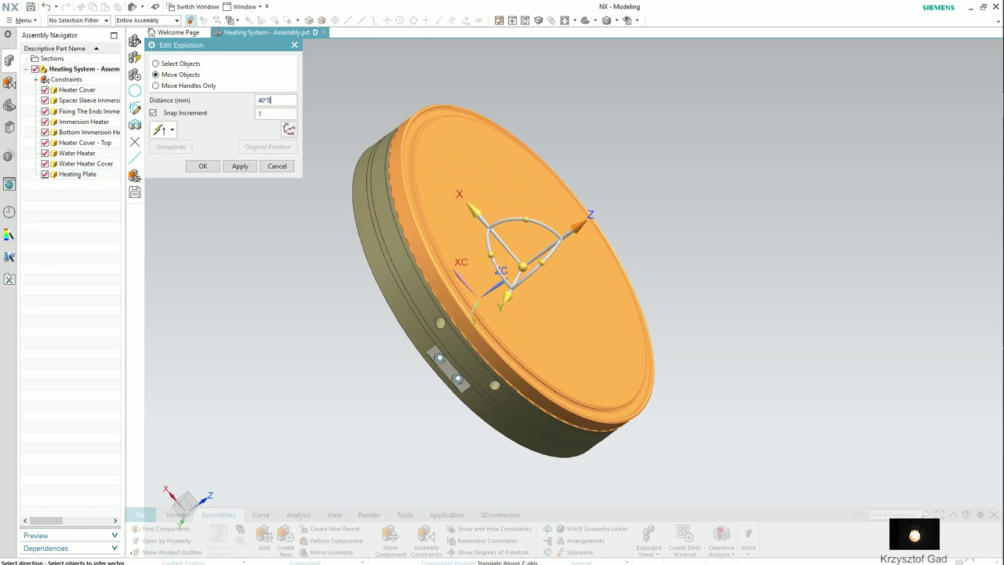
pyautogui.press('Return')
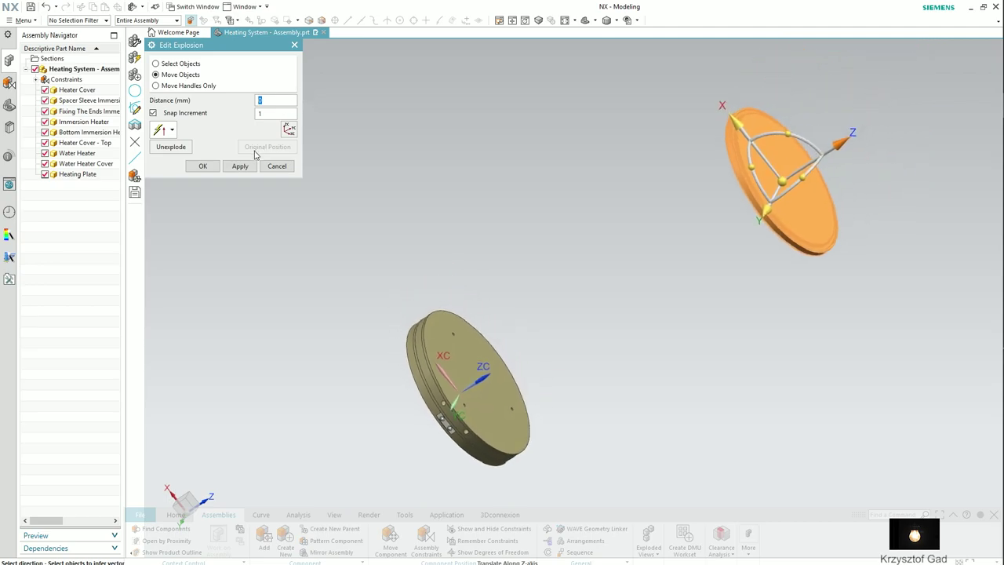
pyautogui.click(202, 167)
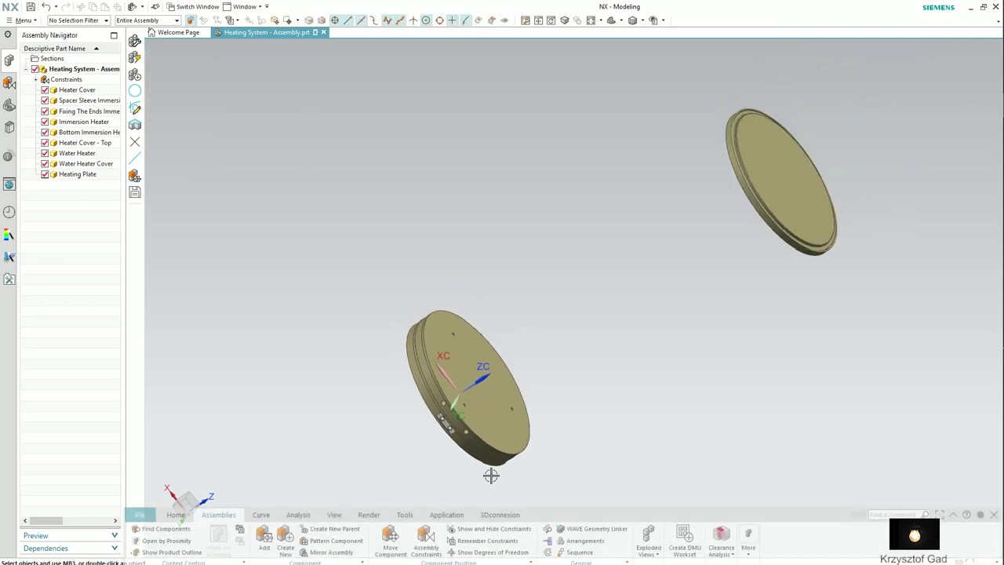
# Step: Move the Water Heater Cover along Z out to the far end
pyautogui.click(648, 541)
pyautogui.click(672, 500)
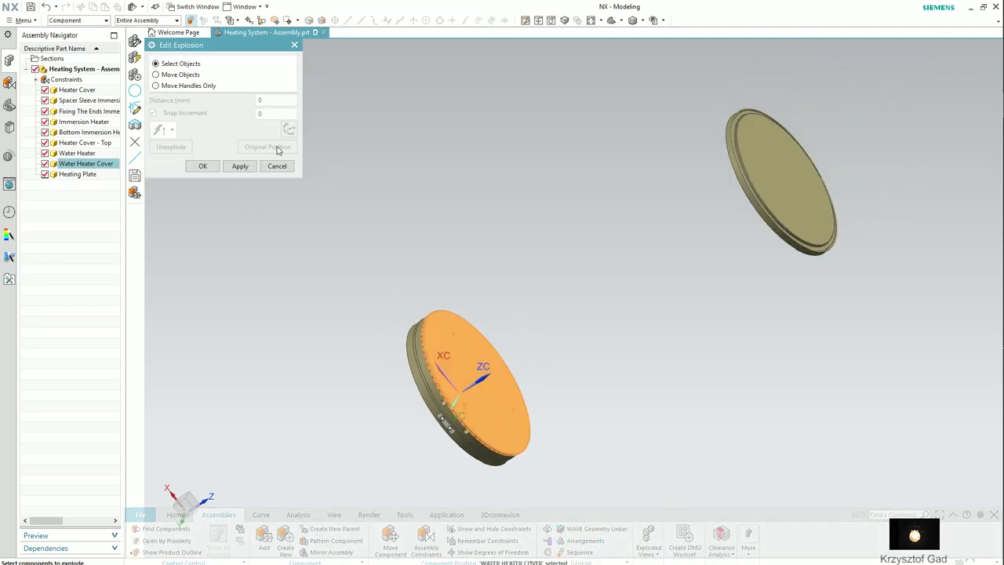
pyautogui.click(181, 74)
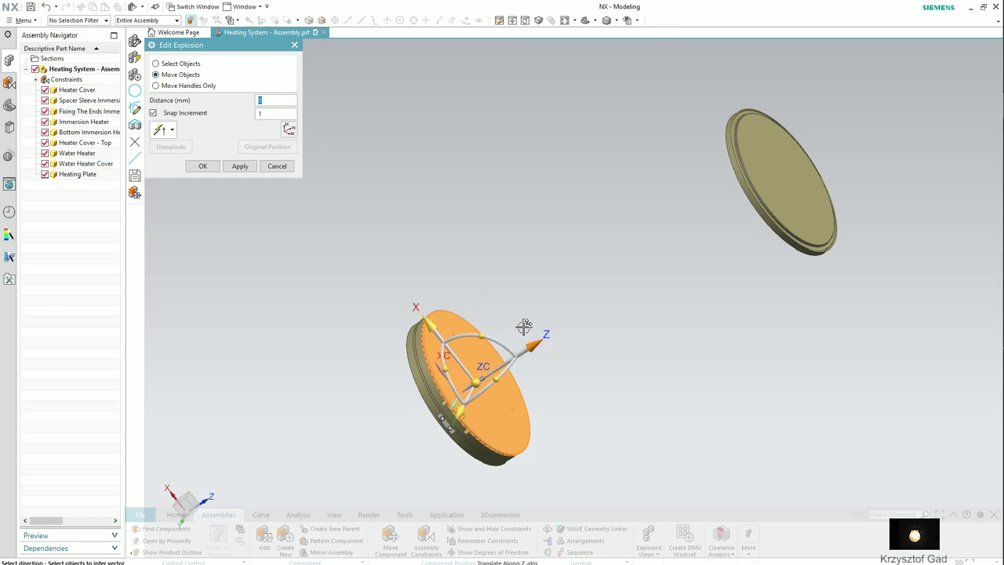
pyautogui.click(276, 100)
pyautogui.write('40*7')
pyautogui.press('Return')
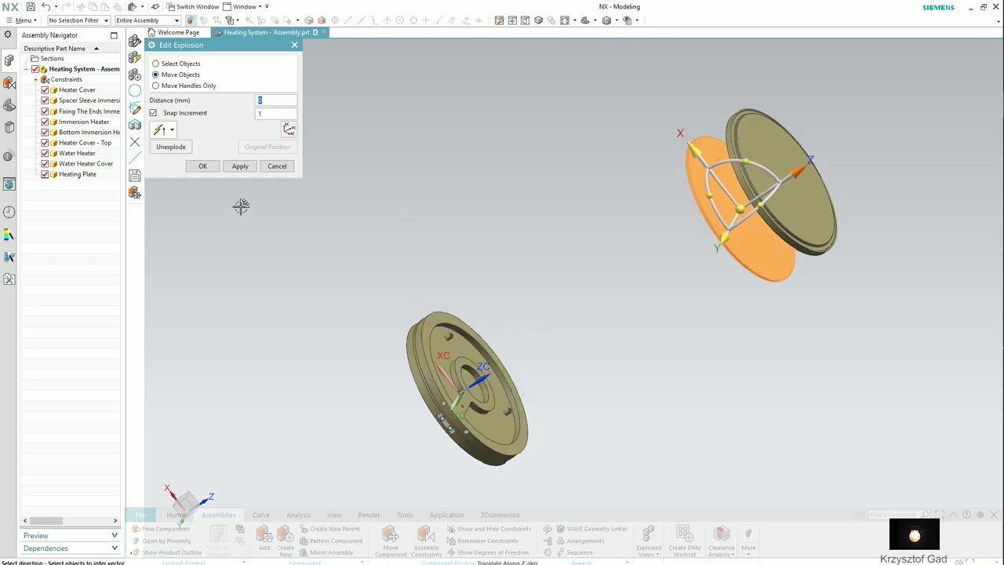
pyautogui.click(202, 166)
# Step: Move the Water Heater out along Z into the exploded stack
pyautogui.click(649, 536)
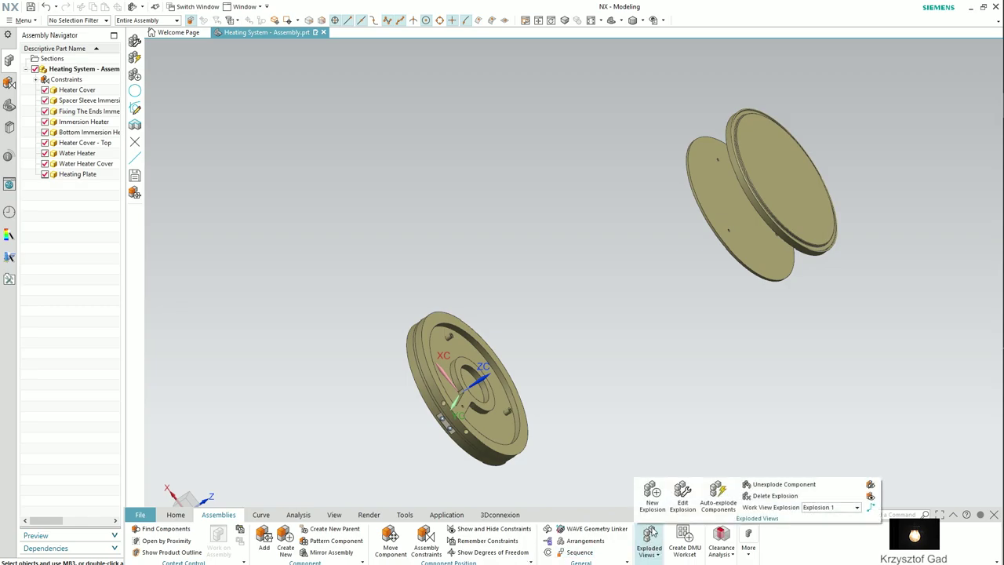
pyautogui.click(682, 495)
pyautogui.click(430, 337)
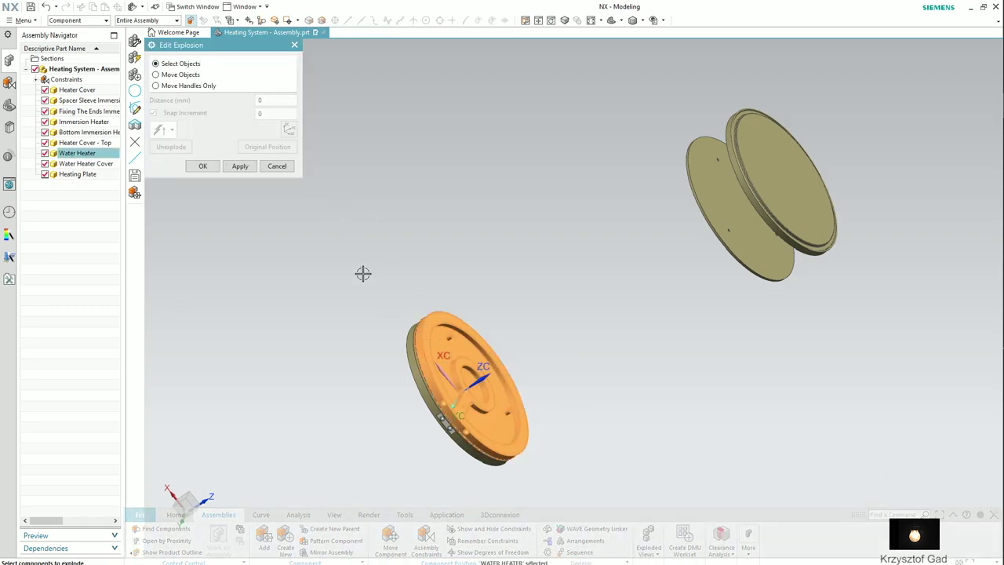
pyautogui.click(194, 75)
pyautogui.click(541, 350)
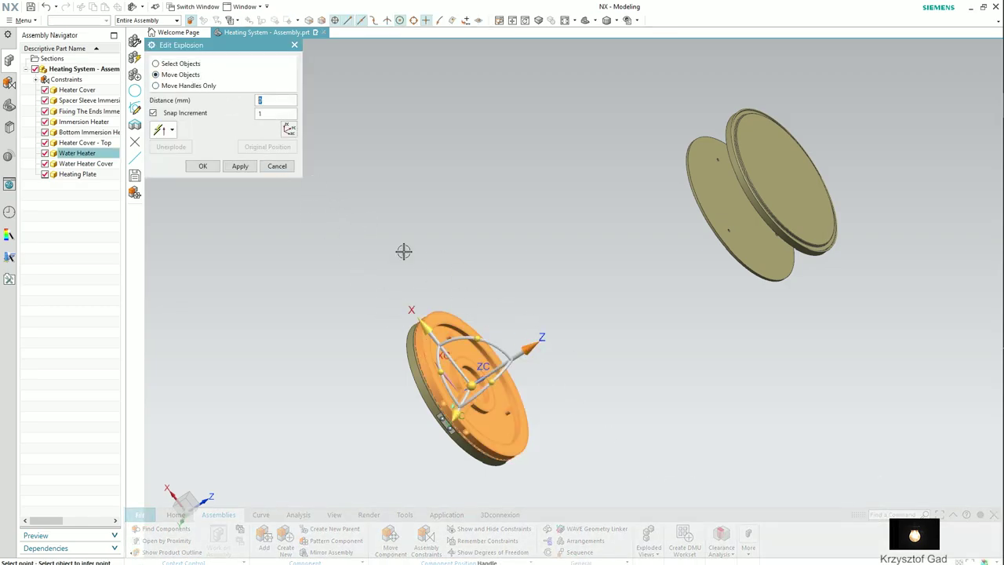
pyautogui.click(276, 100)
pyautogui.write('40*6')
pyautogui.press('Return')
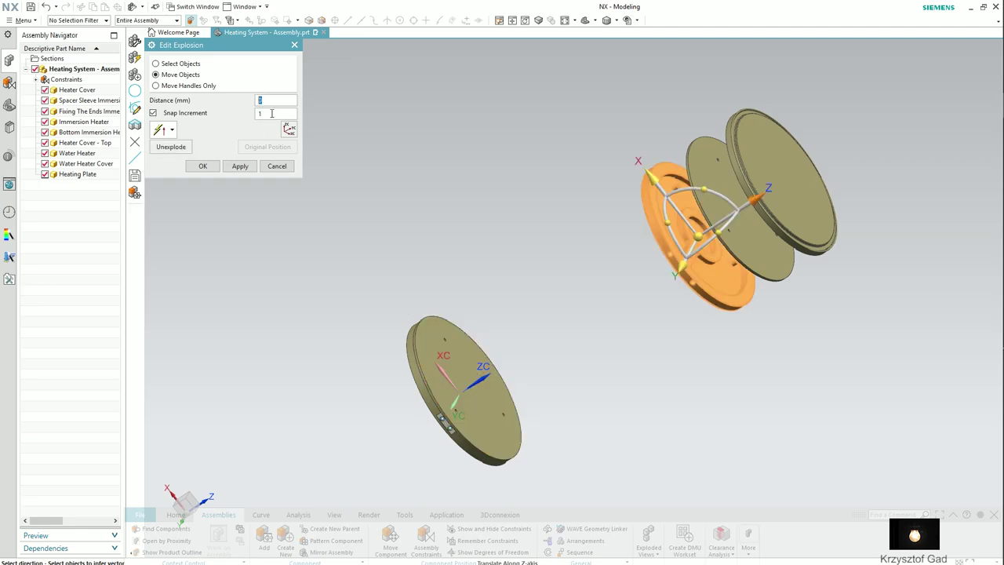
pyautogui.click(203, 168)
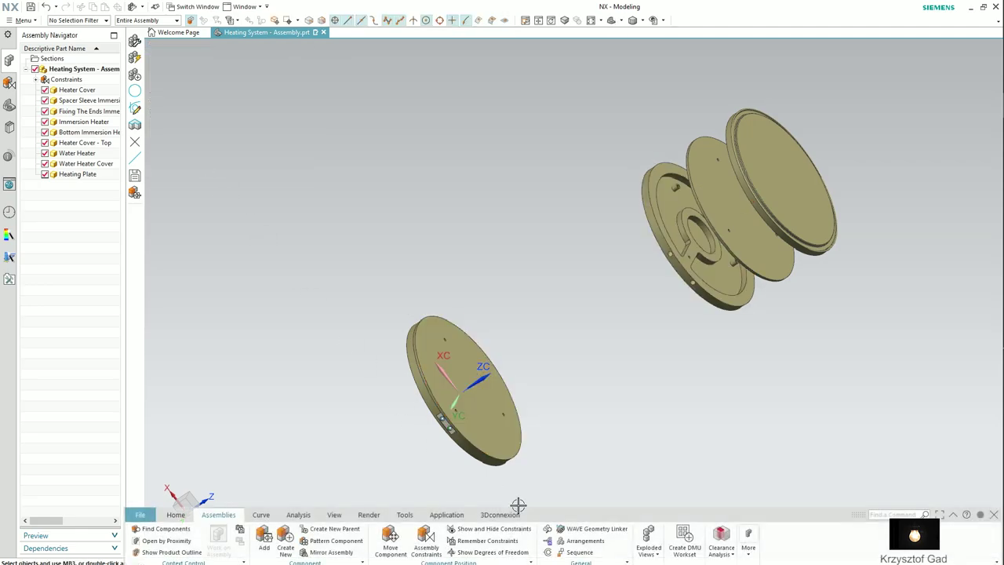
# Step: Move Heater Cover - Top -40 mm along Z into the stack
pyautogui.click(648, 549)
pyautogui.click(681, 495)
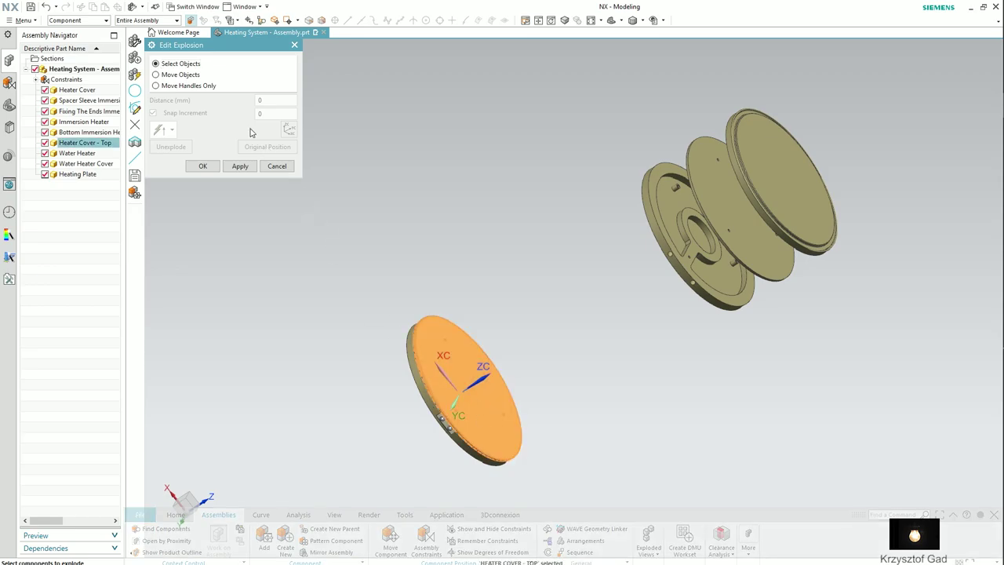
pyautogui.click(190, 76)
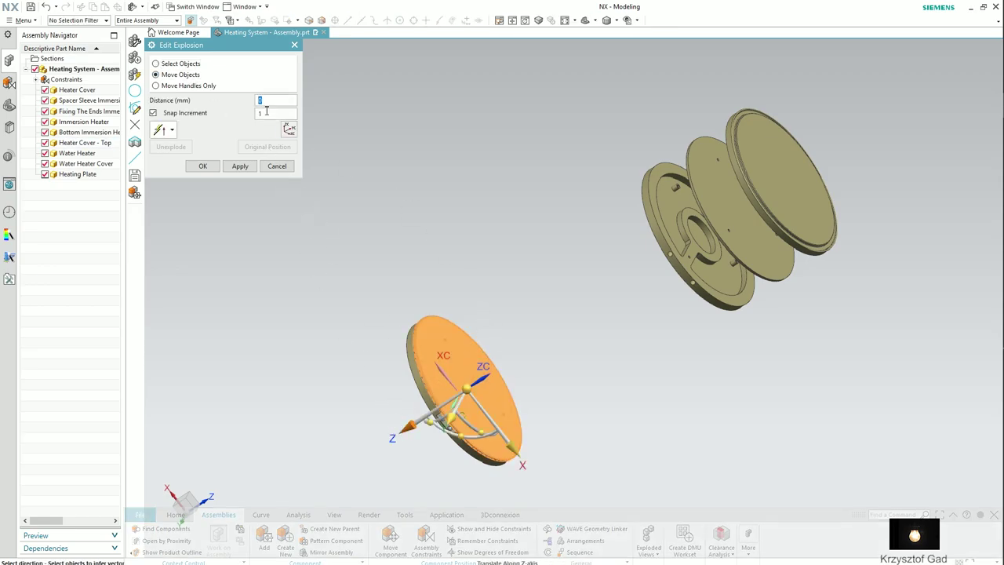
pyautogui.click(276, 100)
pyautogui.write('-40')
pyautogui.press('Return')
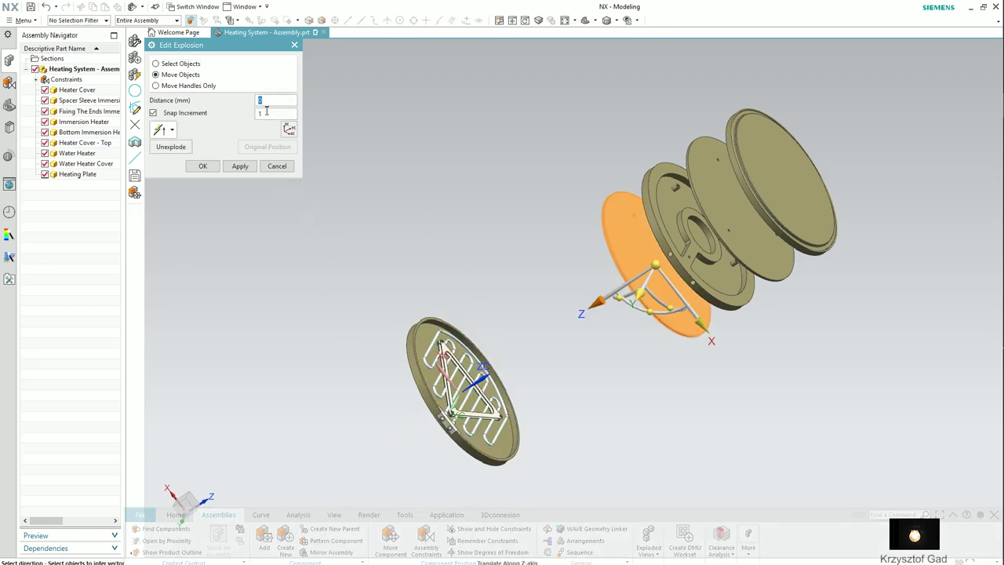
pyautogui.click(201, 166)
# Step: Move the triangular Bottom Immersion Heater Support 40 mm out along Z
pyautogui.click(649, 541)
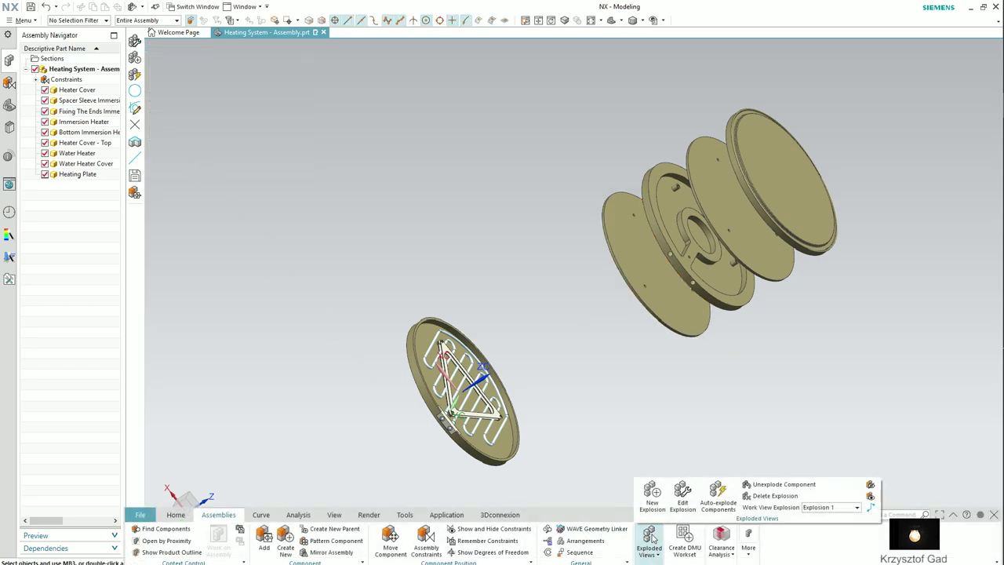
pyautogui.click(665, 493)
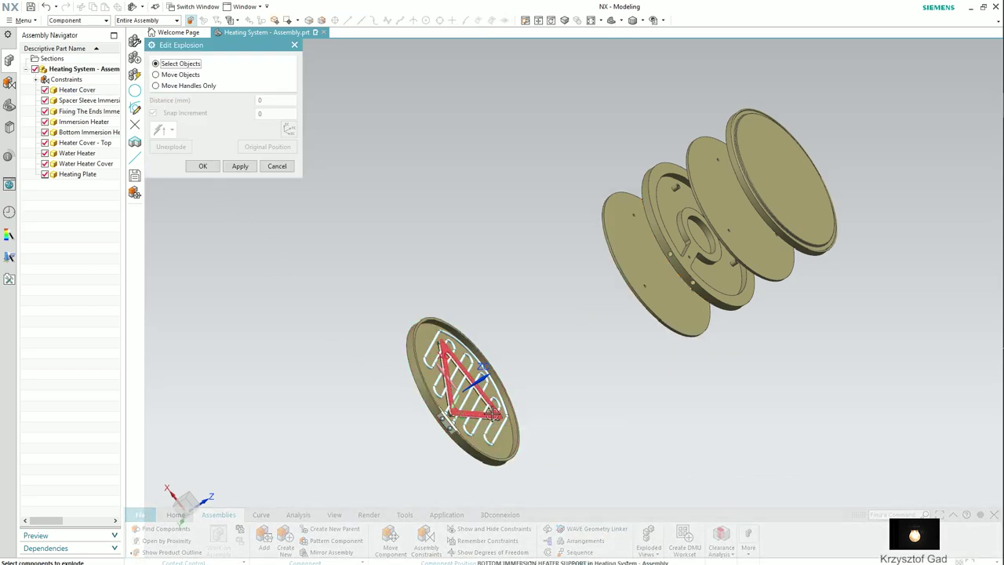
pyautogui.click(454, 386)
pyautogui.click(165, 77)
pyautogui.write('40*4')
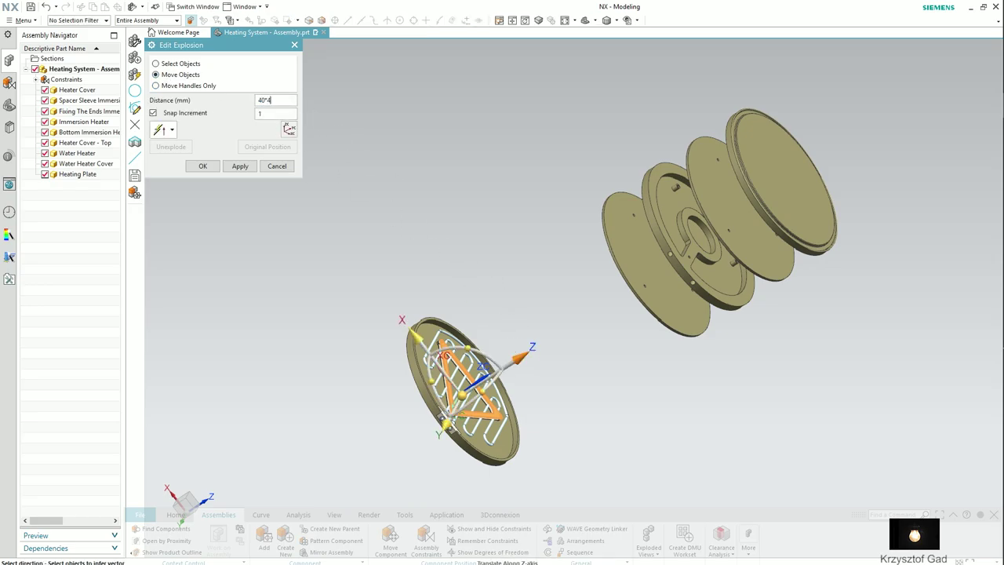
pyautogui.press('Return')
pyautogui.click(202, 165)
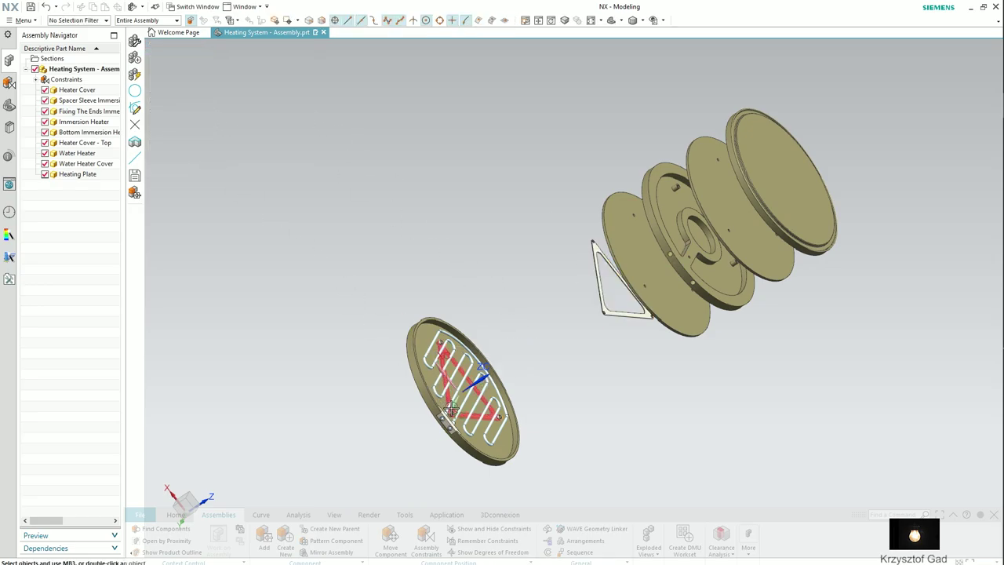
# Step: Move the Immersion Heater together with Fixing The Ends along Z toward the stack
pyautogui.click(647, 549)
pyautogui.click(682, 494)
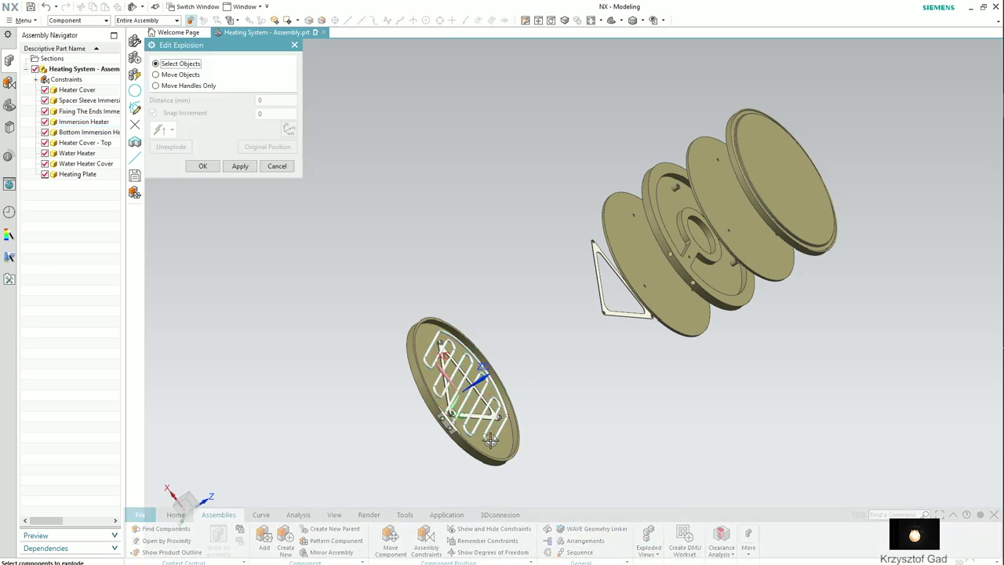
pyautogui.click(495, 436)
pyautogui.click(447, 419)
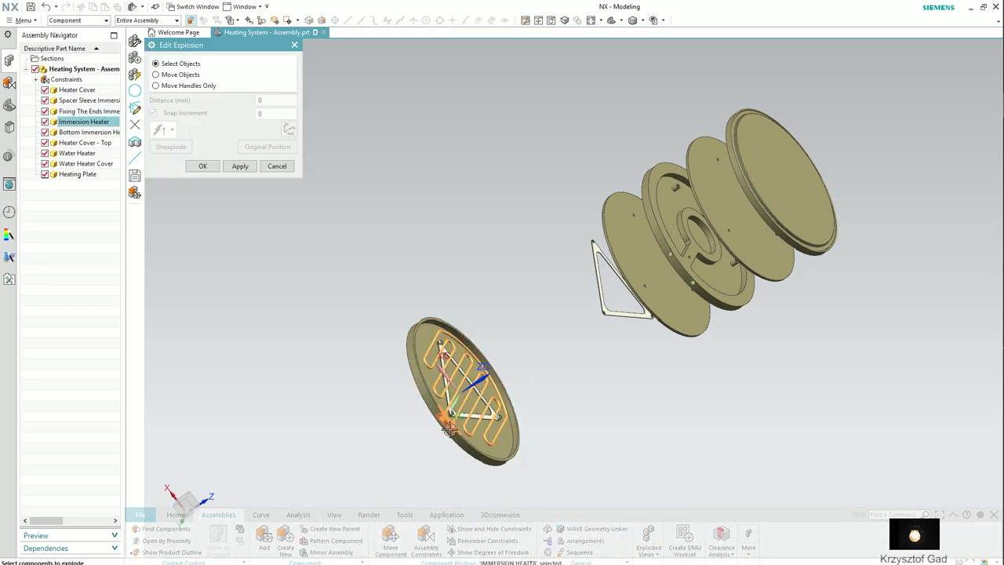
pyautogui.click(188, 75)
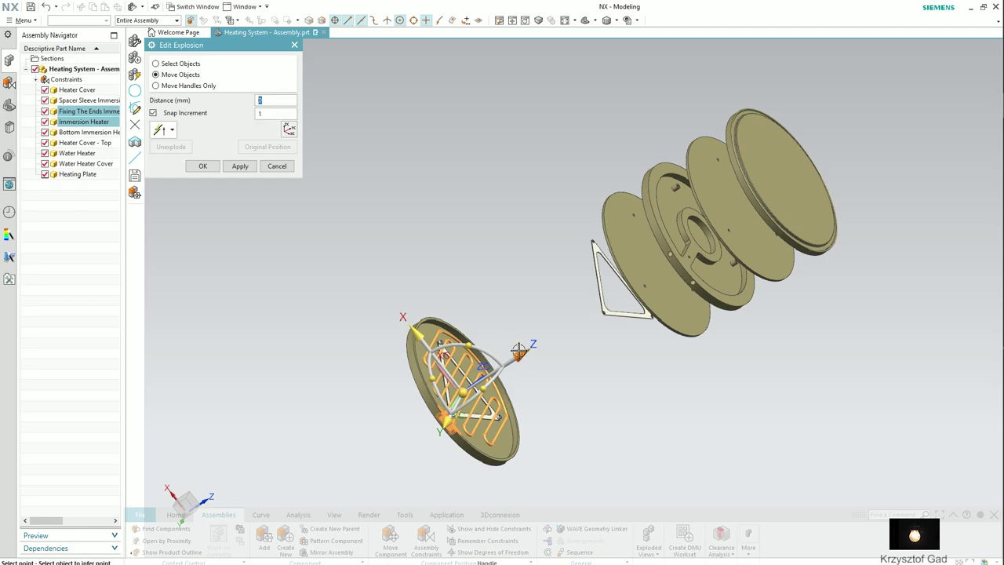
pyautogui.click(519, 351)
pyautogui.press('Return')
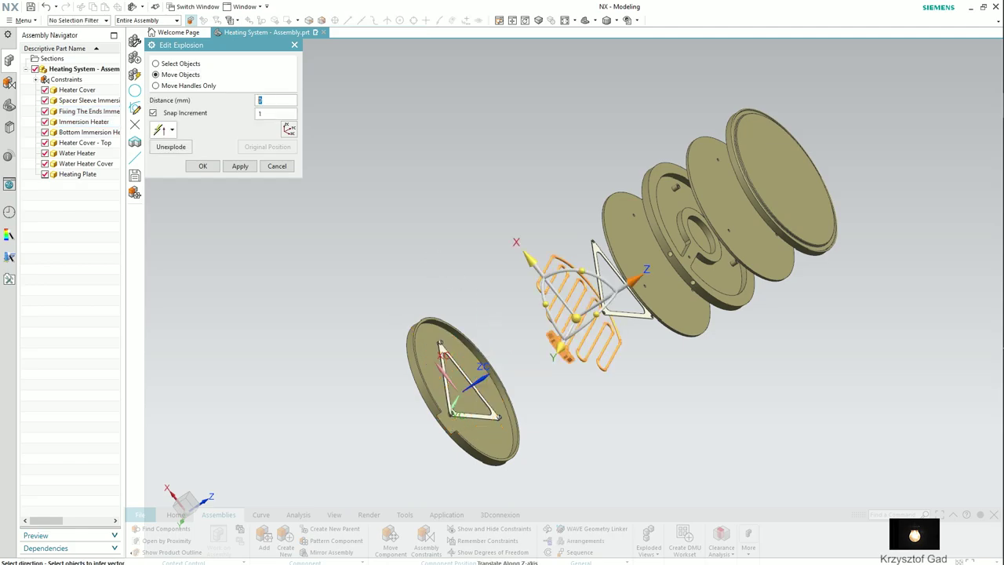
pyautogui.click(211, 168)
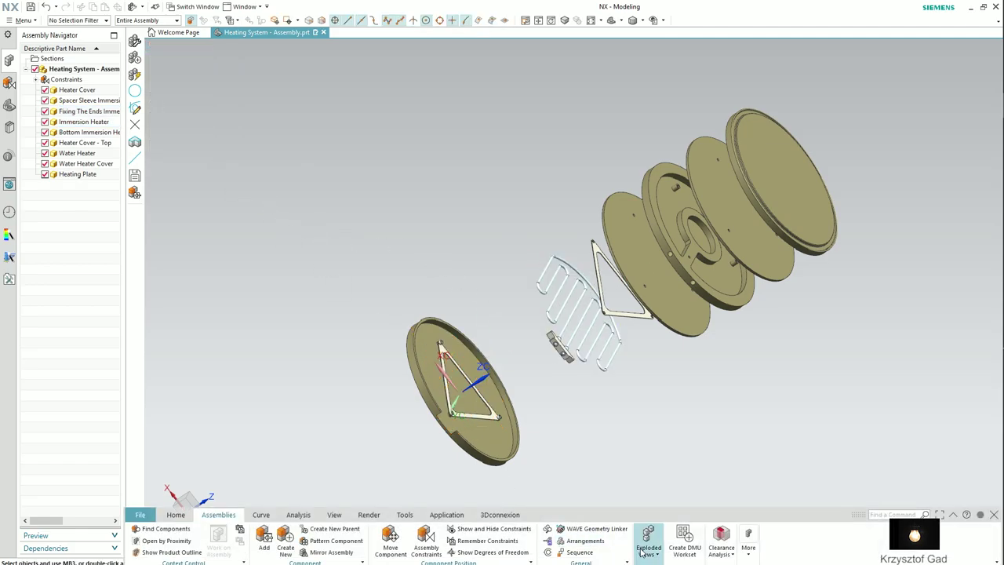
# Step: Shift the small end-fixing part 30 mm along Y
pyautogui.click(648, 541)
pyautogui.click(683, 494)
pyautogui.click(570, 359)
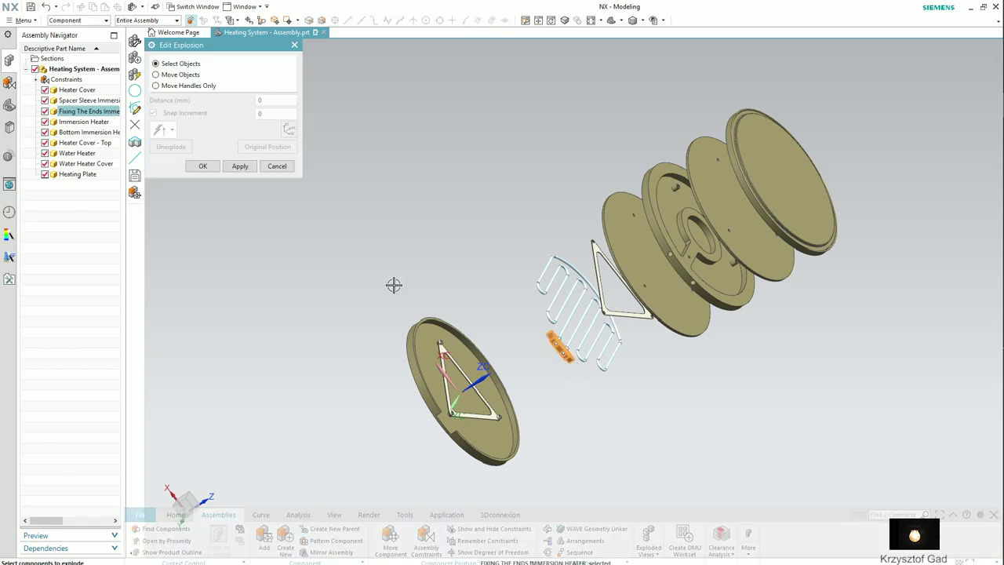
pyautogui.click(180, 75)
pyautogui.click(543, 381)
pyautogui.write('30')
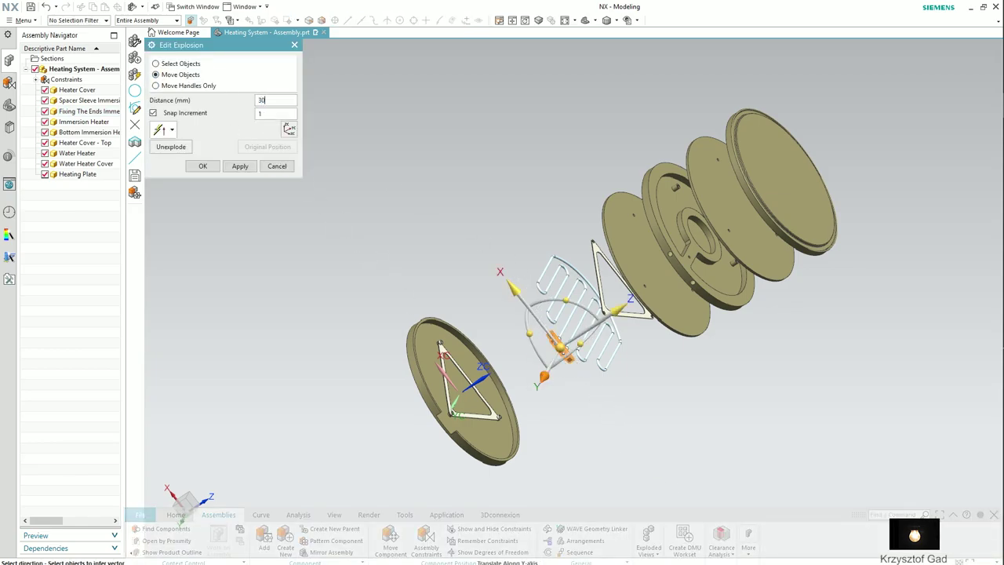
pyautogui.press('Return')
pyautogui.click(202, 165)
# Step: Move both small spacer sleeves 80 mm along Z
pyautogui.scroll(-3, 210, 188)
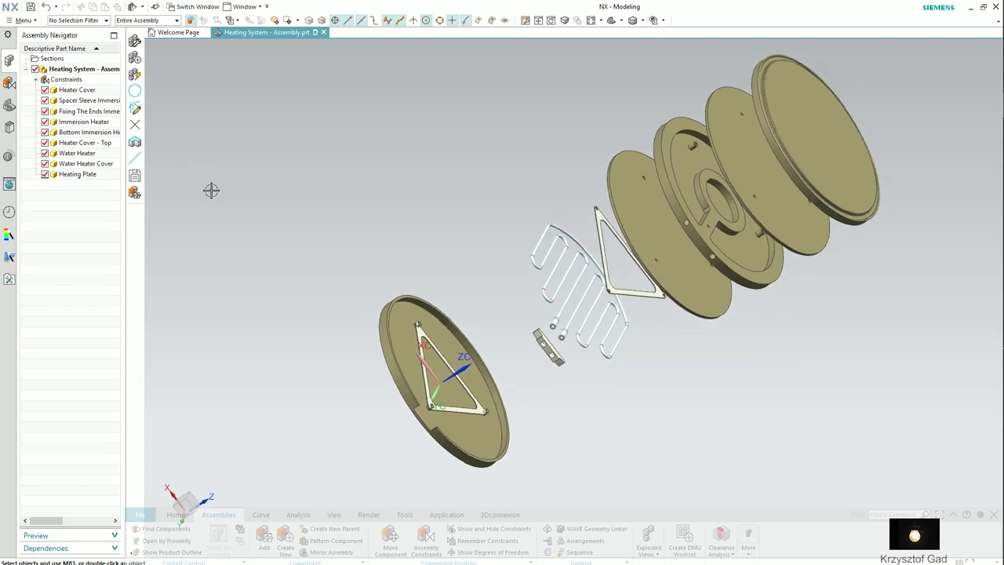
pyautogui.click(649, 549)
pyautogui.click(682, 496)
pyautogui.scroll(-2, 470, 441)
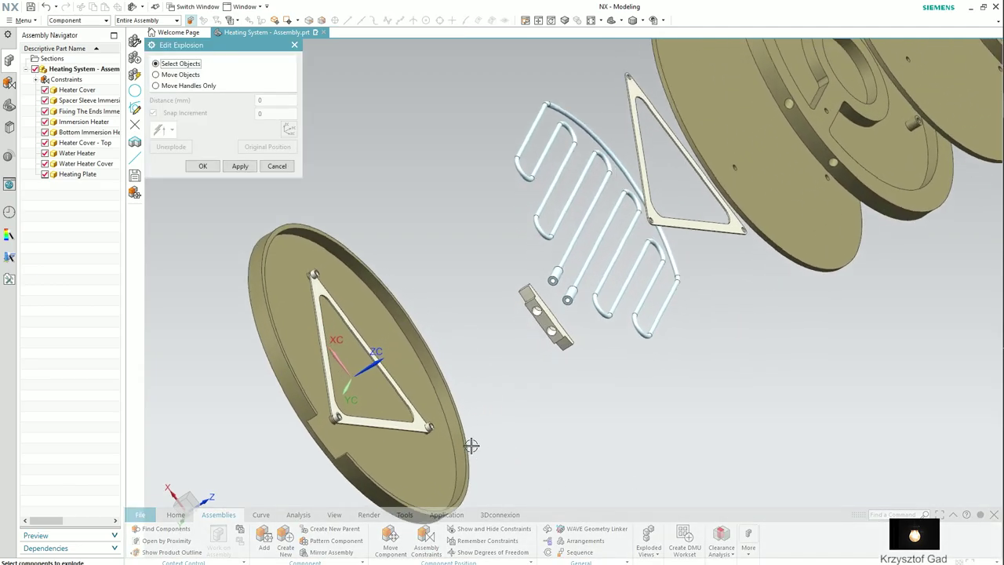
pyautogui.scroll(-2, 453, 399)
pyautogui.click(329, 390)
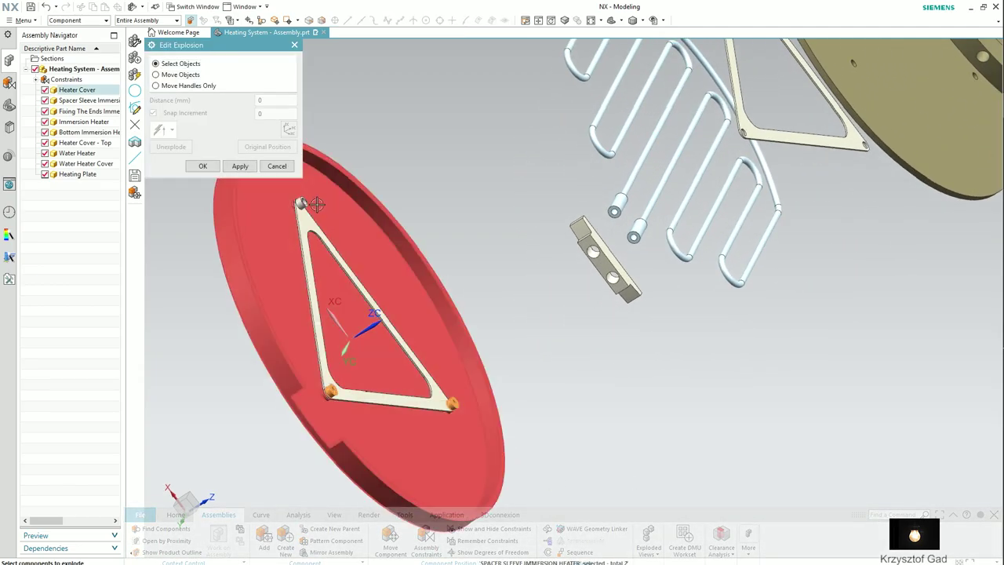
pyautogui.click(301, 203)
pyautogui.click(179, 74)
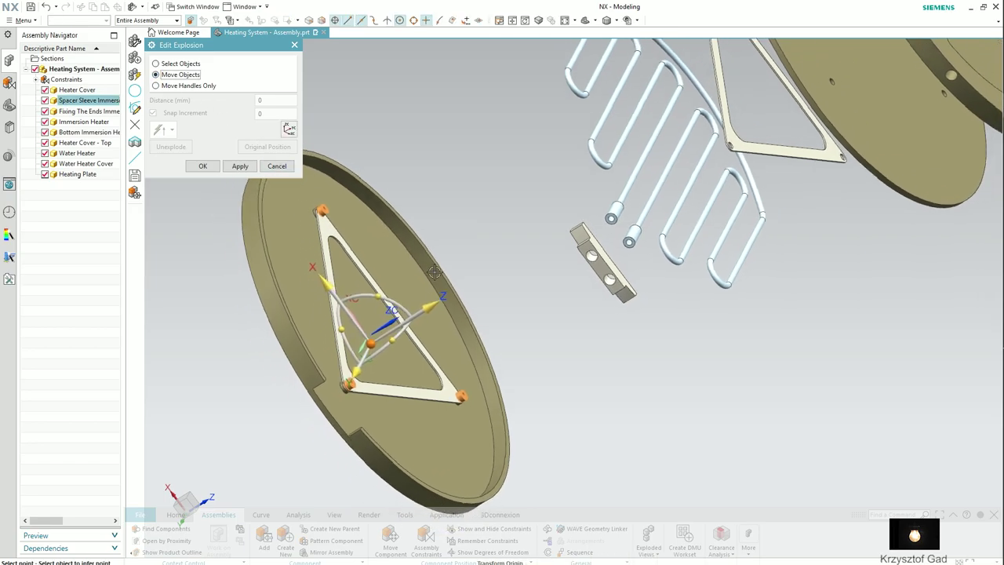
pyautogui.moveTo(392, 259); pyautogui.dragTo(453, 290, button='middle')
pyautogui.click(455, 288)
pyautogui.write('80')
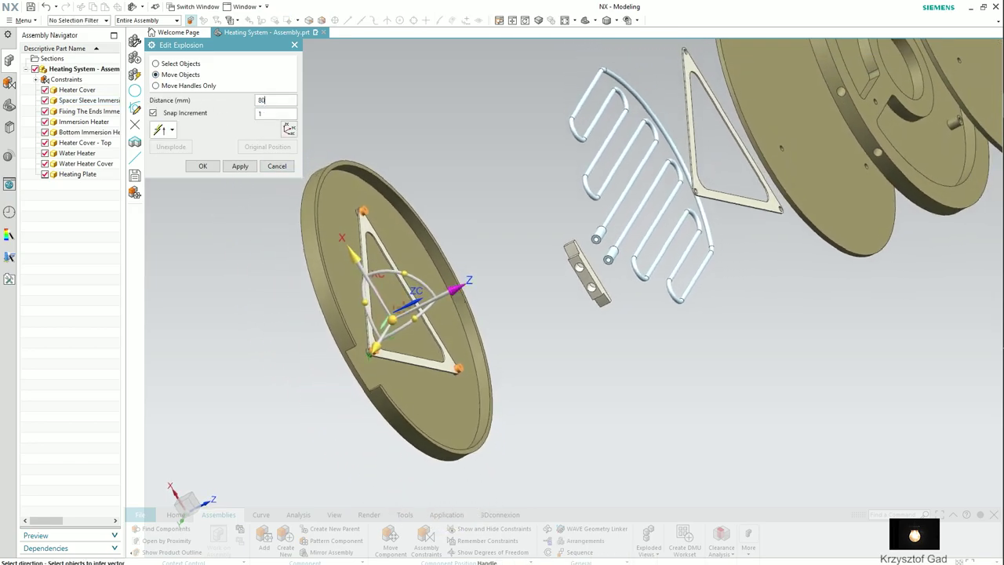
pyautogui.press('Return')
pyautogui.click(202, 166)
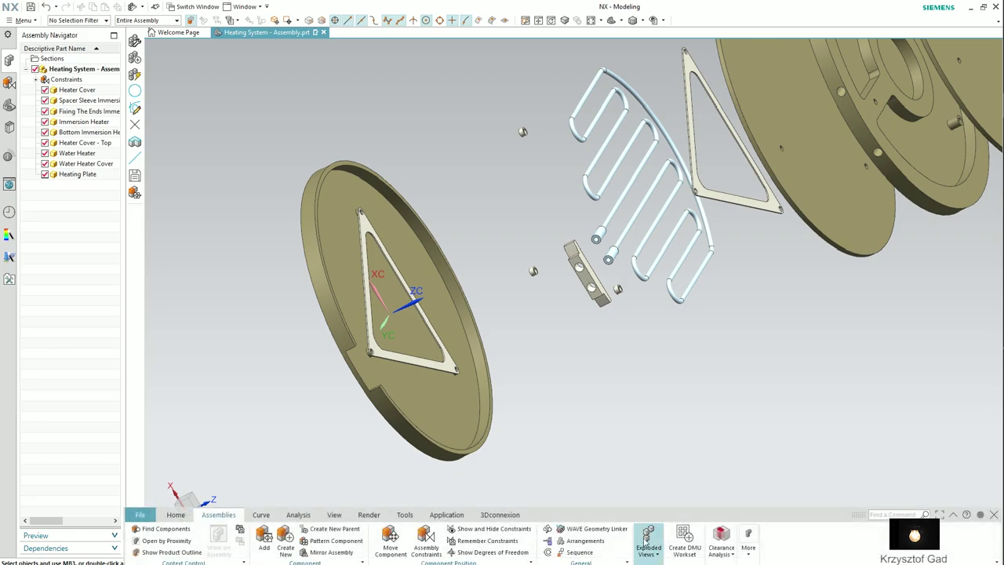
# Step: Lift the second Bottom Immersion Heater Support triangle 40 mm off the base
pyautogui.click(647, 541)
pyautogui.click(709, 490)
pyautogui.click(403, 354)
pyautogui.write('40')
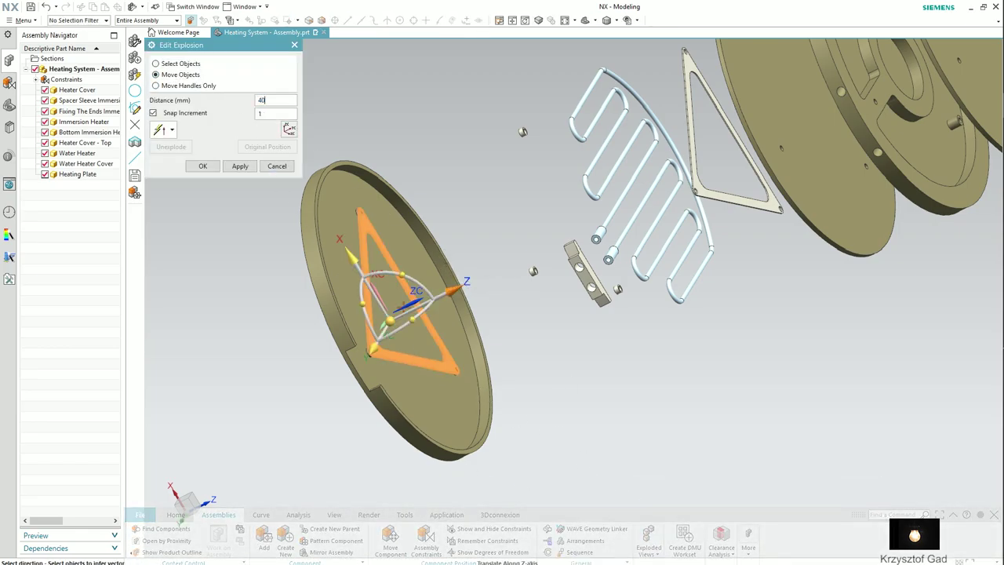
pyautogui.press('Return')
pyautogui.scroll(-3, 242, 217)
pyautogui.click(202, 165)
pyautogui.scroll(-2, 208, 180)
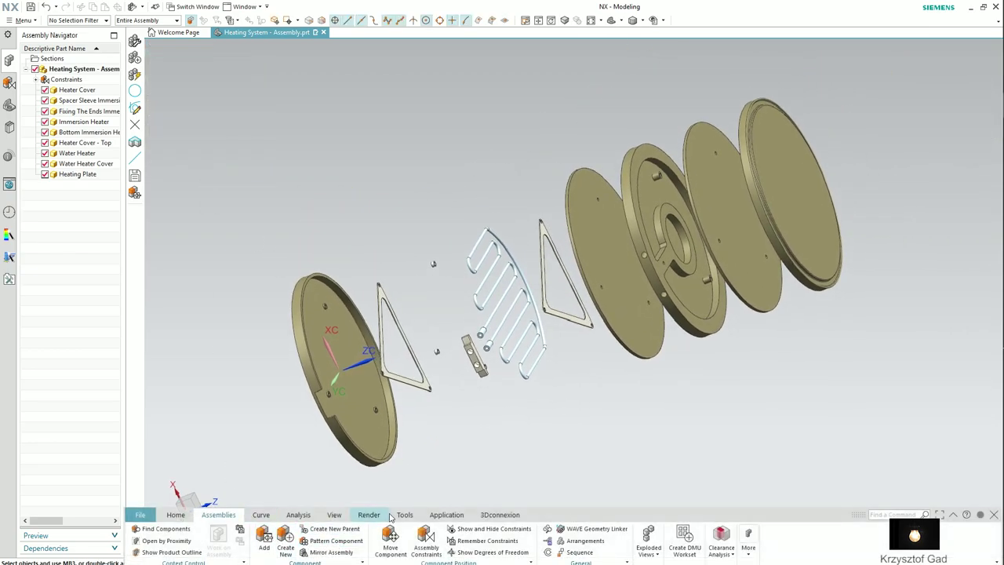
# Step: Switch to Drafting and create an A3 template sheet titled Heating System - Assembly
pyautogui.click(444, 517)
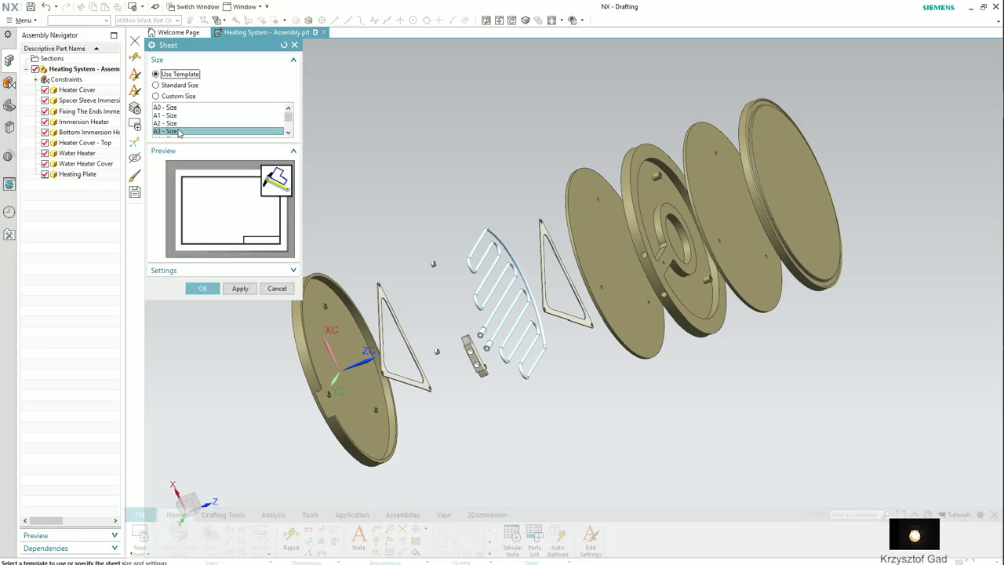
pyautogui.click(200, 289)
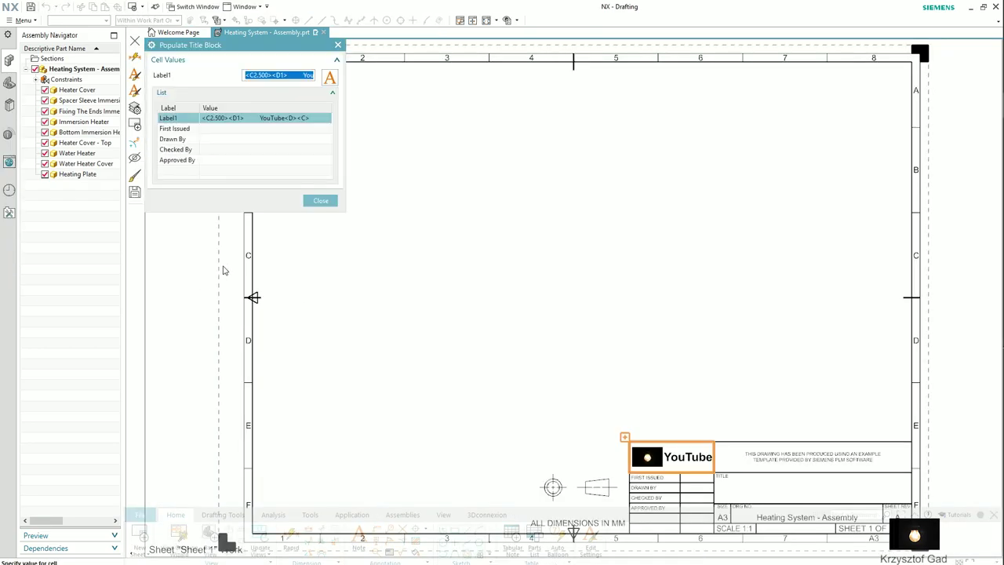
pyautogui.click(320, 201)
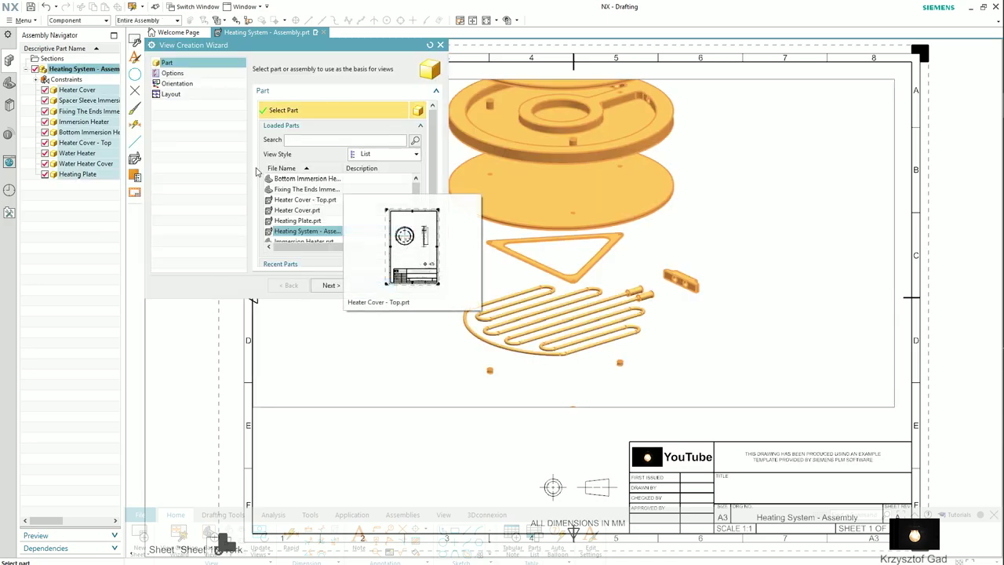
# Step: Set the base view orientation to Trimetric and rotate it in the Customized View preview
pyautogui.click(175, 84)
pyautogui.click(267, 174)
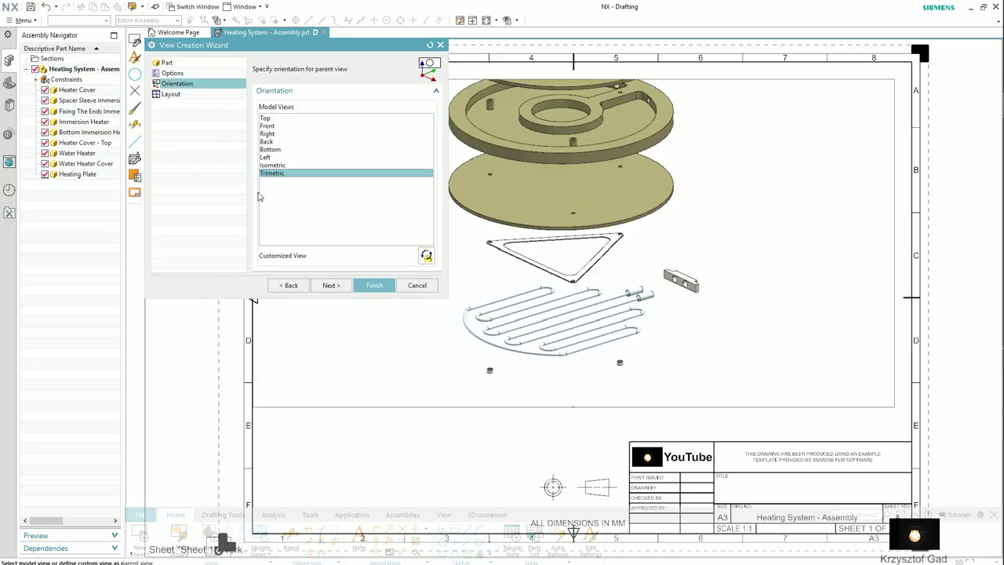
pyautogui.click(170, 74)
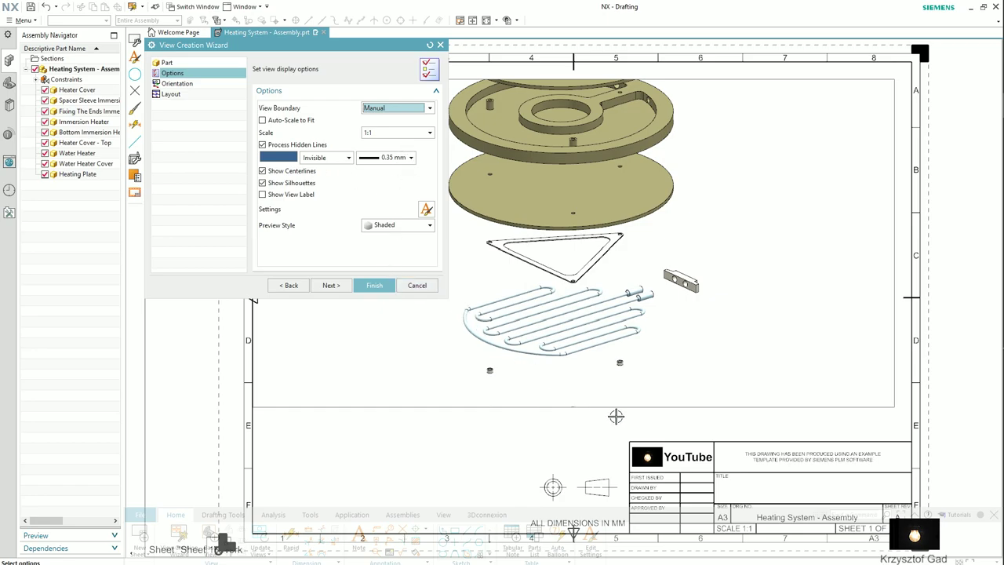
pyautogui.click(174, 82)
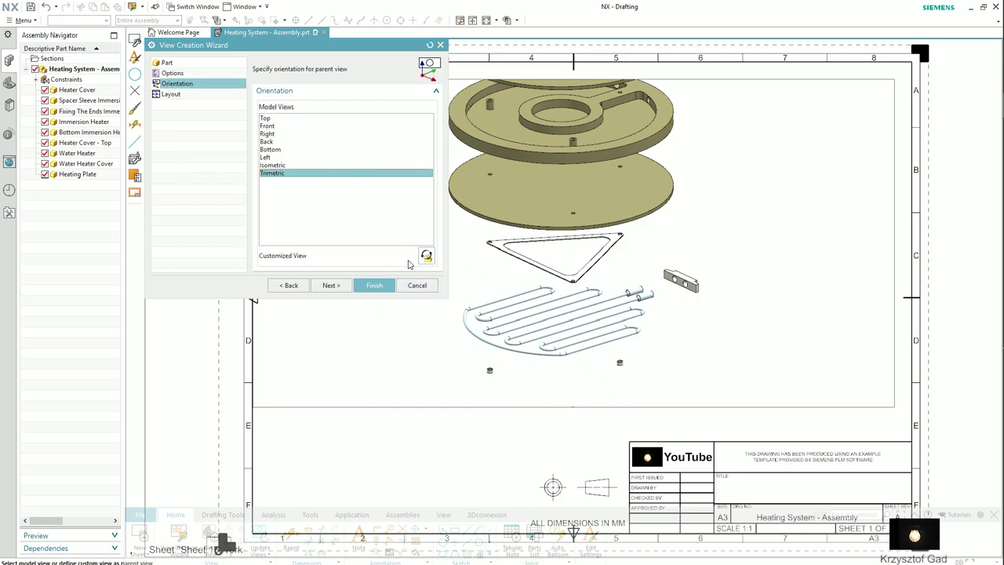
pyautogui.click(426, 256)
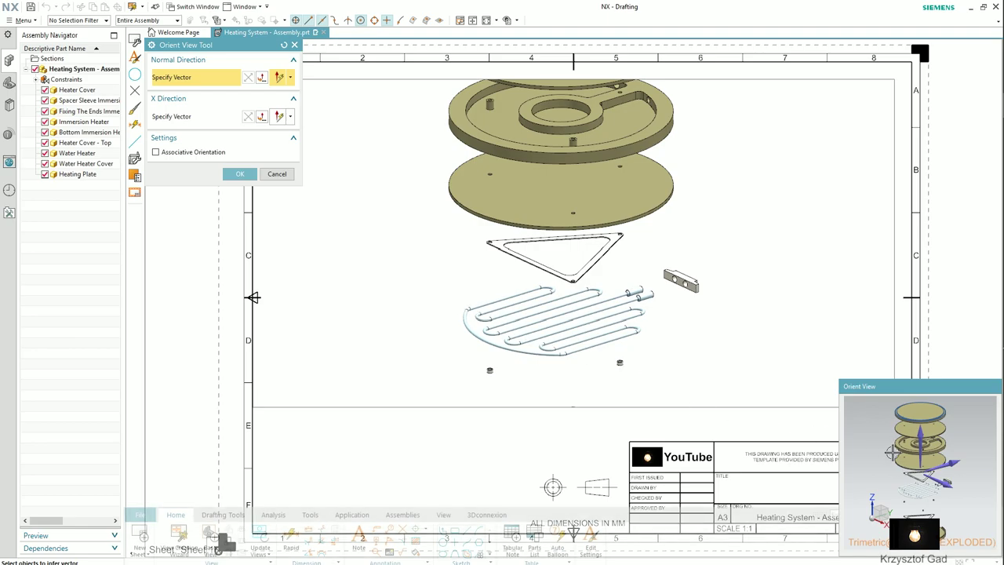
pyautogui.moveTo(917, 463)
pyautogui.mouseDown(button='middle')
pyautogui.moveTo(877, 443)
pyautogui.moveTo(875, 410)
pyautogui.mouseUp(button='middle')
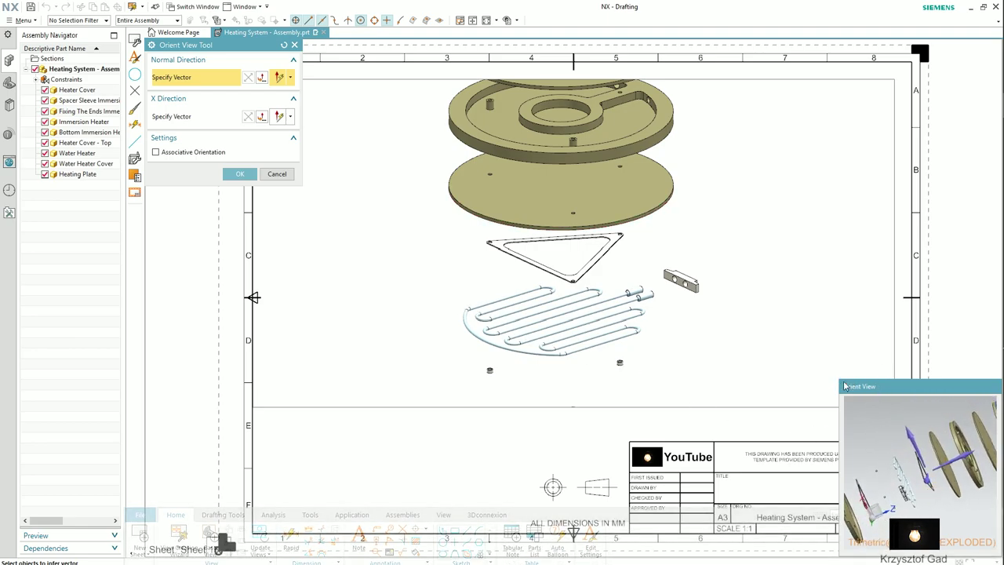
# Step: Rotate the exploded model in an enlarged Orient View, place the view, and nudge it down-right
pyautogui.moveTo(837, 377); pyautogui.dragTo(759, 356)
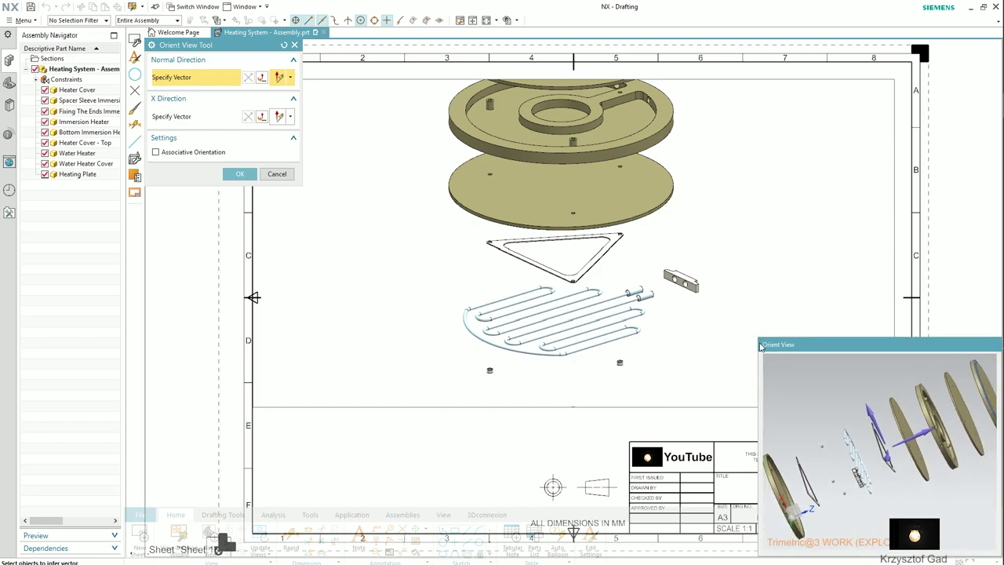
pyautogui.moveTo(759, 355); pyautogui.dragTo(763, 378, button='middle')
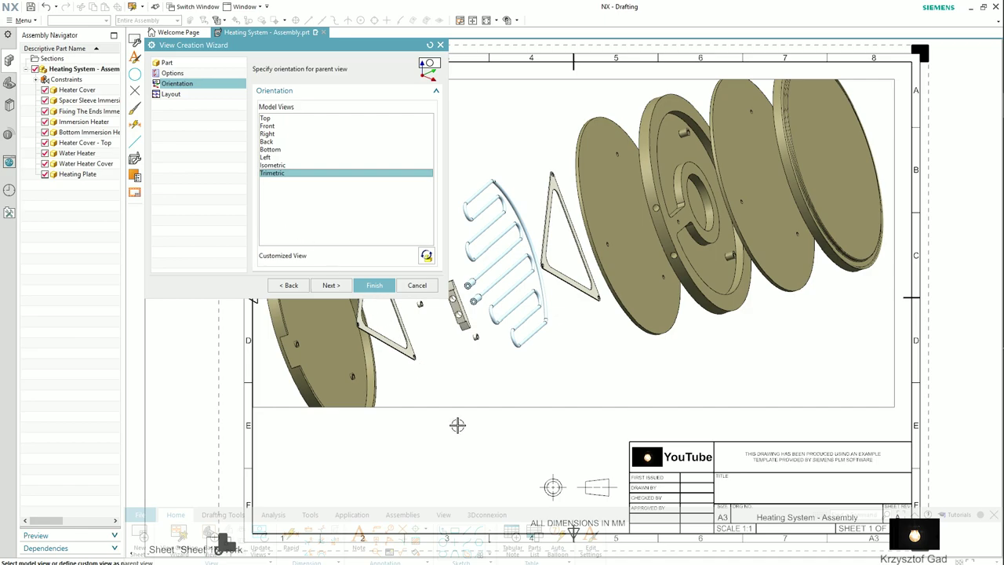
pyautogui.click(374, 286)
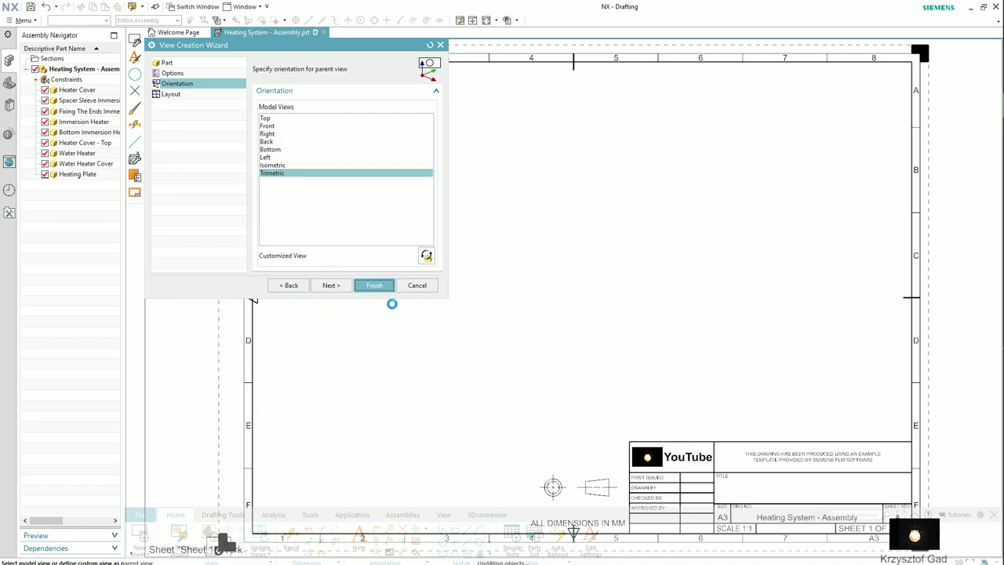
pyautogui.moveTo(445, 407); pyautogui.dragTo(461, 436)
# Step: Redraw the view boundary as a manual rectangle reaching the sheet's lower-right corner
pyautogui.rightClick(461, 435)
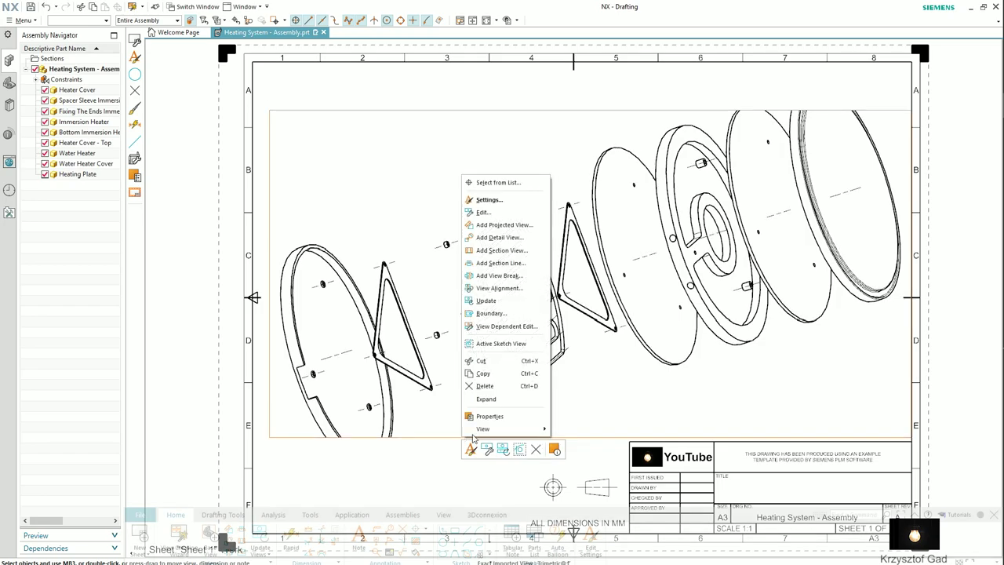
pyautogui.click(492, 313)
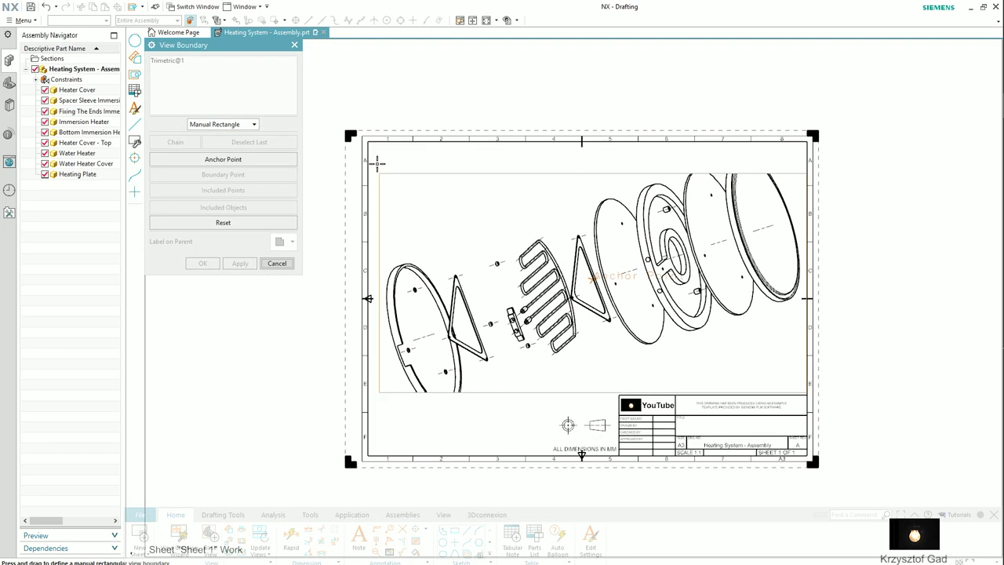
pyautogui.moveTo(499, 219)
pyautogui.mouseDown()
pyautogui.moveTo(741, 430)
pyautogui.moveTo(797, 470)
pyautogui.moveTo(804, 459)
pyautogui.mouseUp()
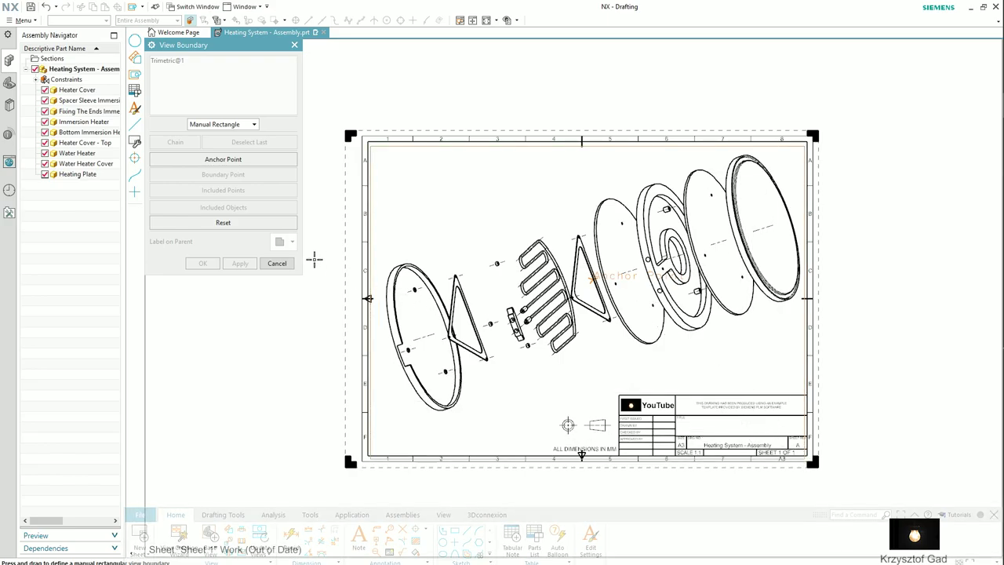
pyautogui.click(274, 265)
# Step: Zoom and recentre the sheet, then start the Parts List command
pyautogui.scroll(2, 325, 125)
pyautogui.scroll(2, 486, 165)
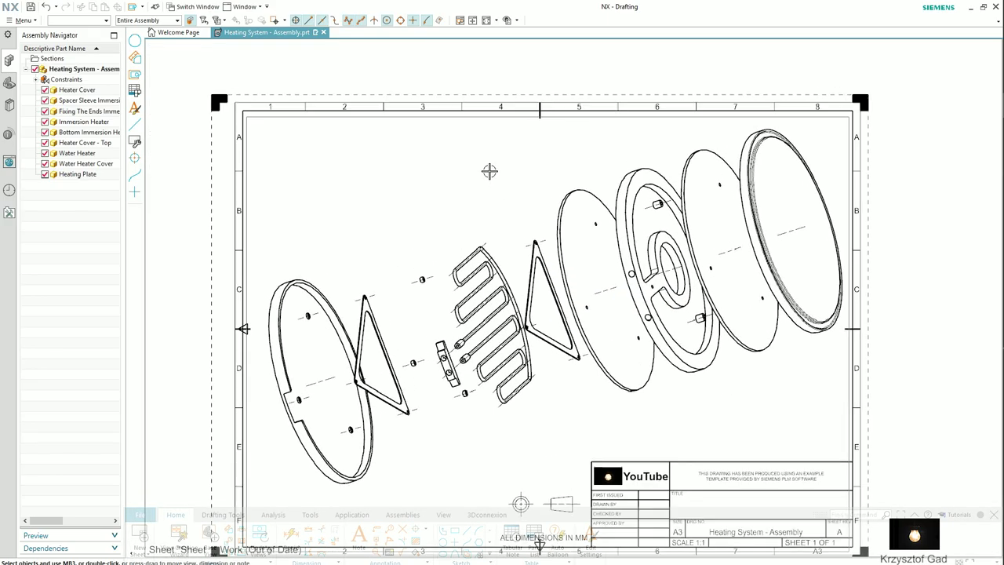
pyautogui.scroll(2, 483, 135)
pyautogui.moveTo(480, 132); pyautogui.dragTo(463, 127)
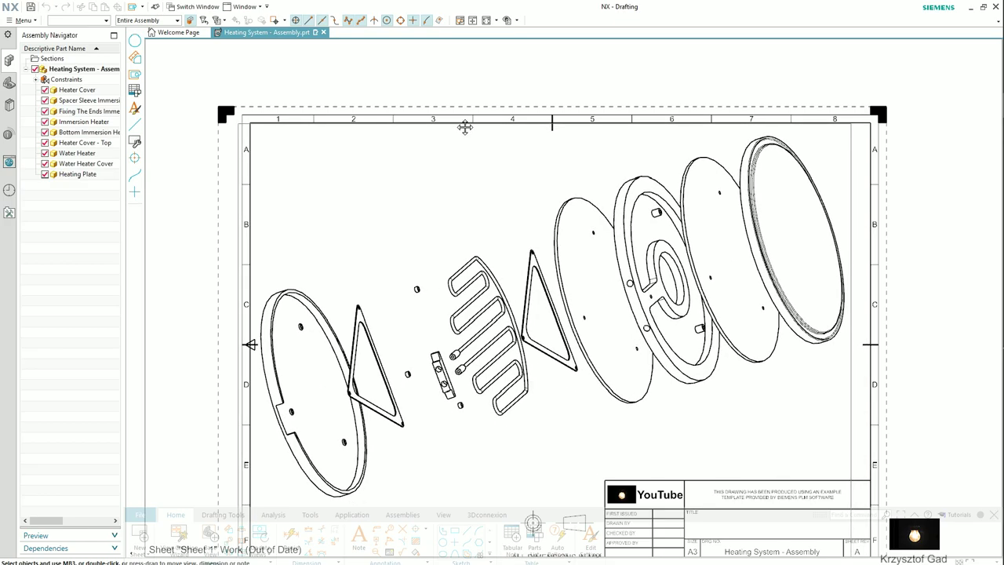
pyautogui.scroll(2, 486, 353)
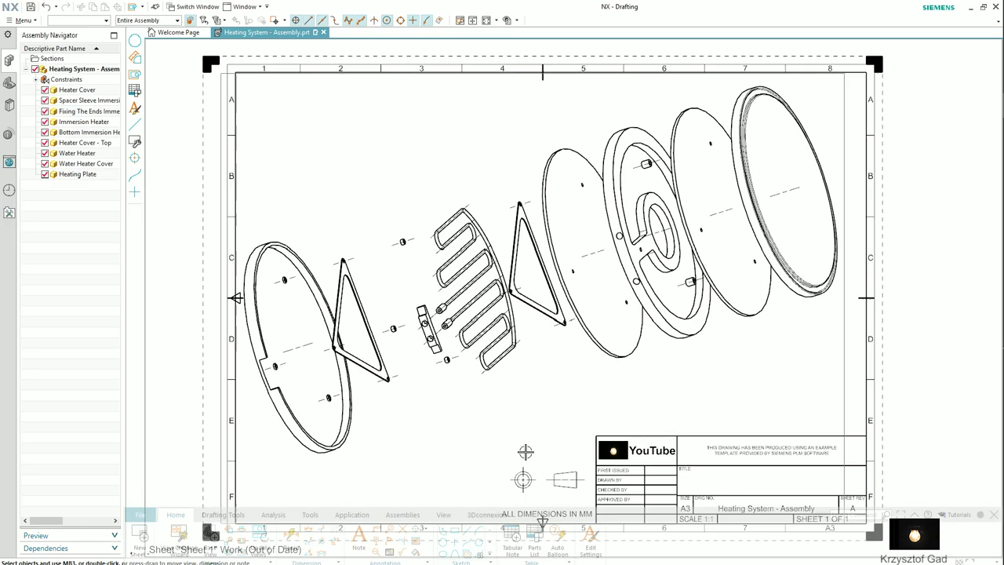
pyautogui.click(533, 536)
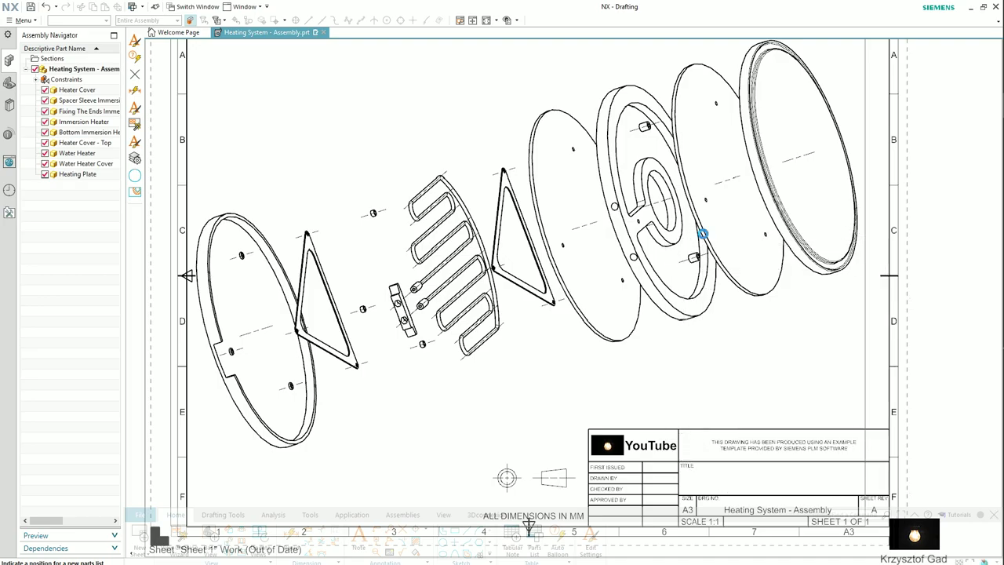
# Step: Place the parts list at the sheet's right, growing Down with the header Above
pyautogui.click(694, 233)
pyautogui.scroll(3, 583, 322)
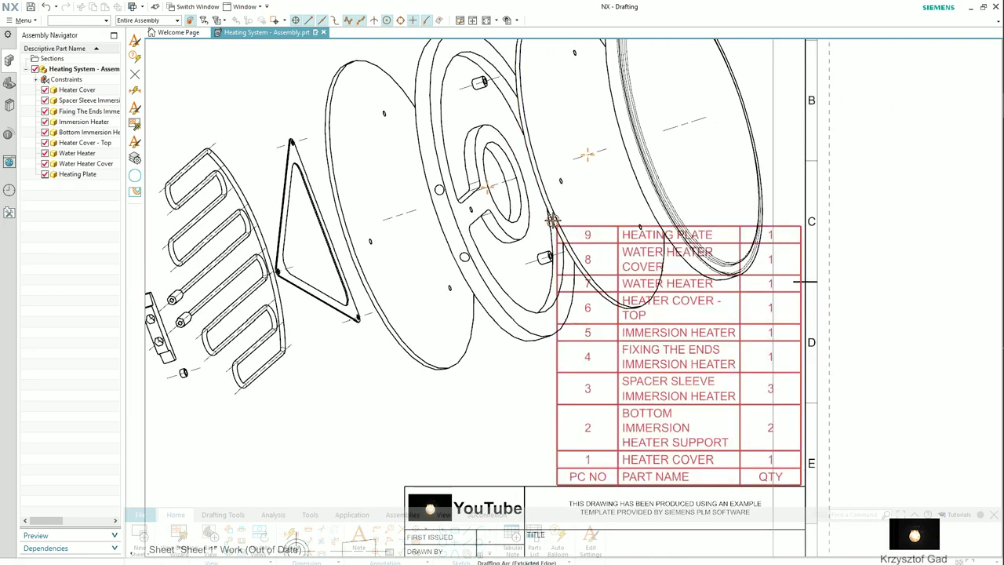
pyautogui.doubleClick(552, 221)
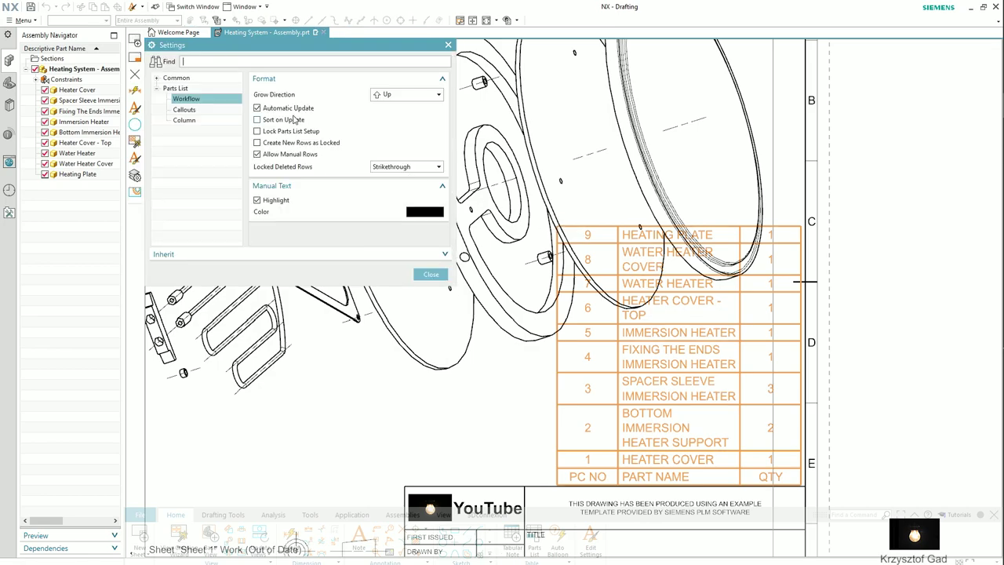
pyautogui.click(404, 95)
pyautogui.click(417, 115)
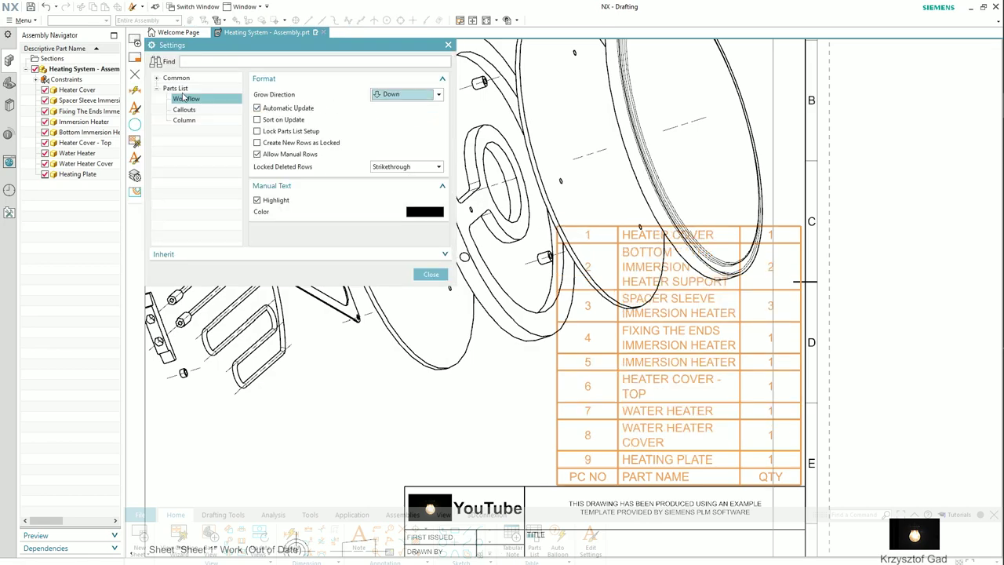
pyautogui.click(180, 78)
pyautogui.click(412, 128)
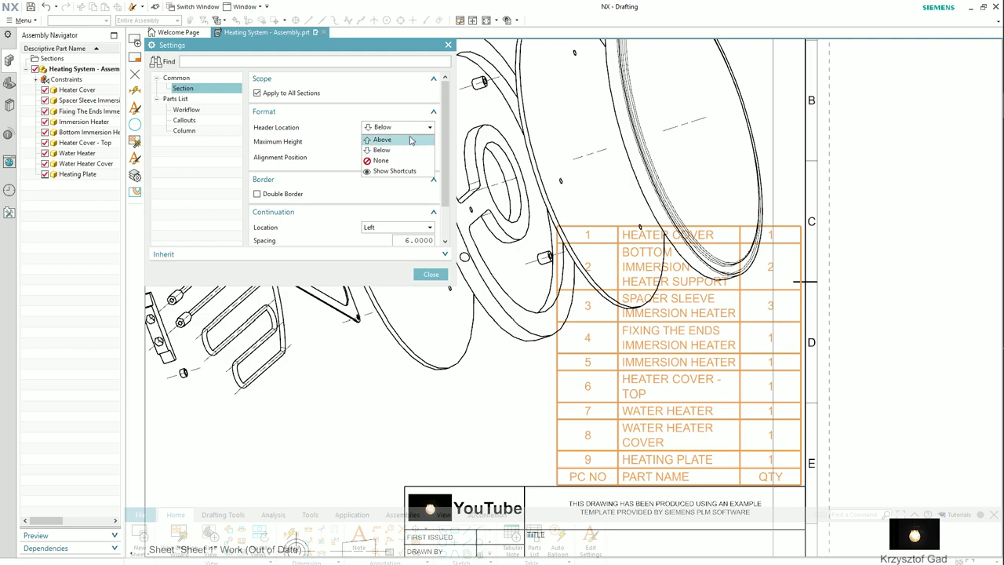
pyautogui.click(412, 141)
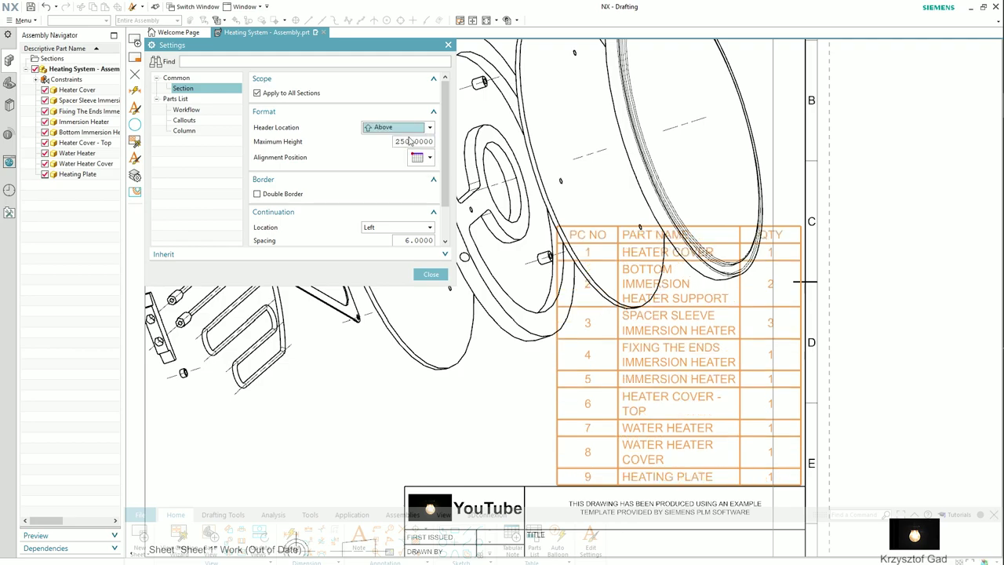
pyautogui.click(430, 274)
# Step: Reduce the parts-list lettering height from 3.5 to 2.5 and drag the table lower on the sheet
pyautogui.rightClick(553, 222)
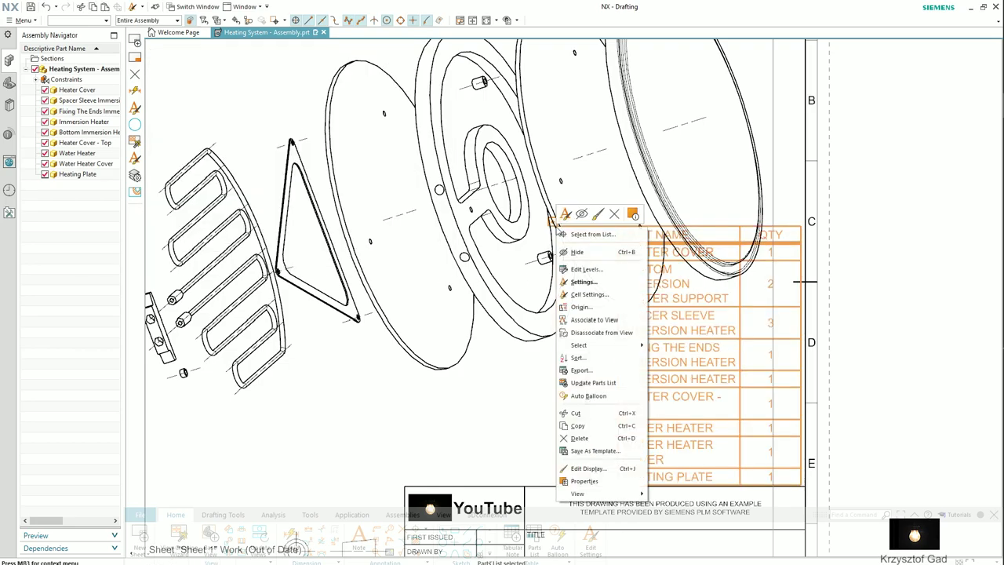
pyautogui.click(586, 293)
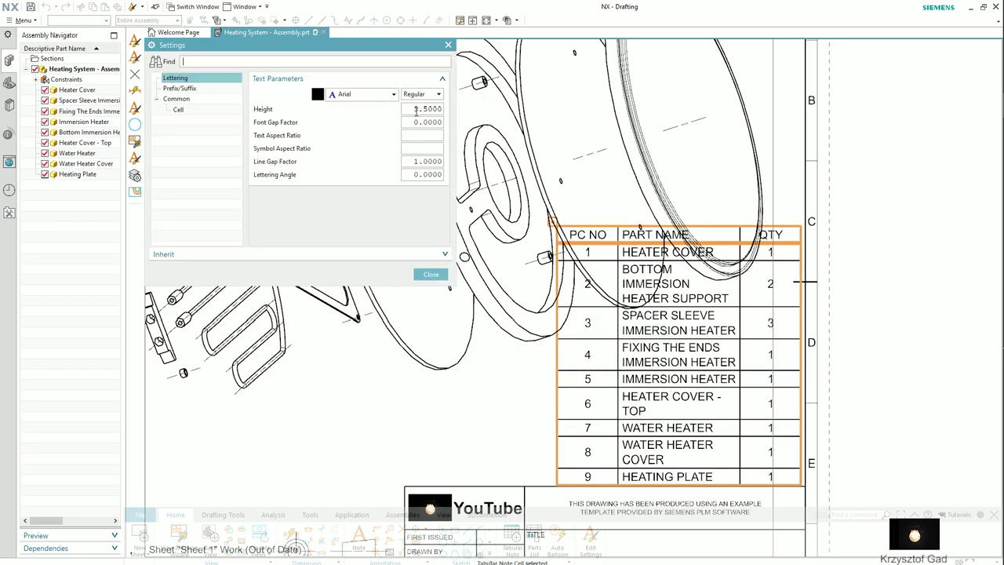
pyautogui.write('2.5000')
pyautogui.press('Return')
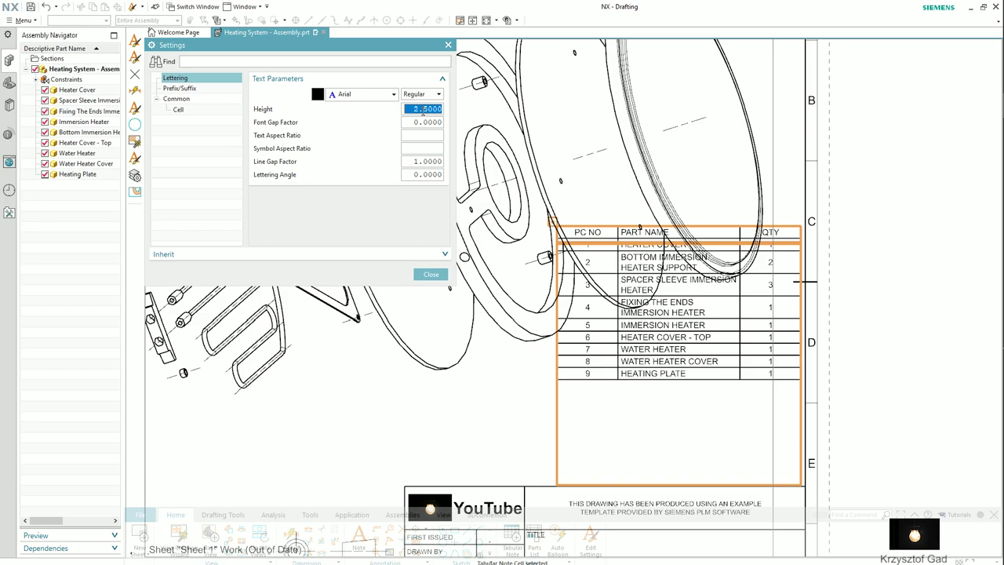
pyautogui.click(430, 274)
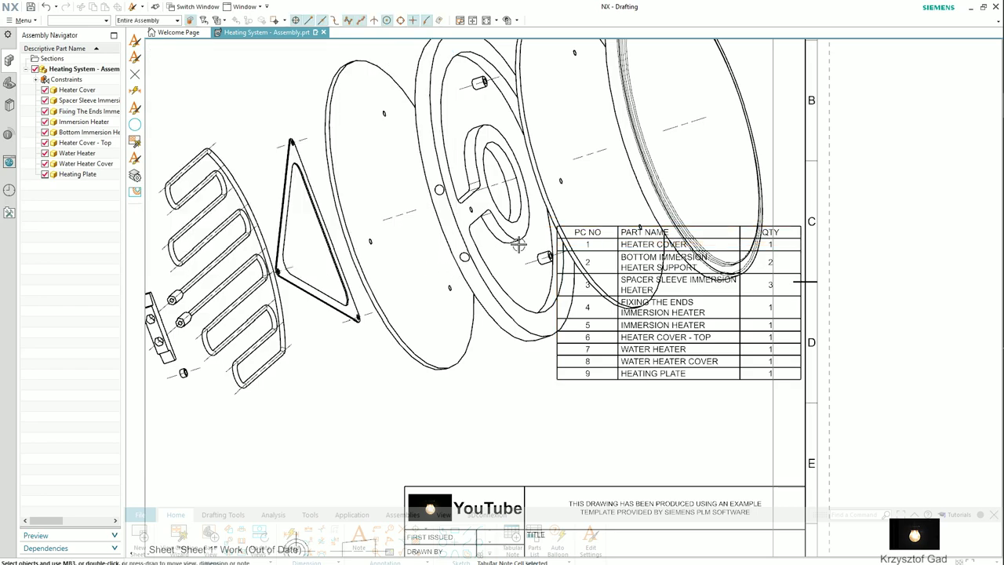
pyautogui.moveTo(557, 229); pyautogui.dragTo(559, 332)
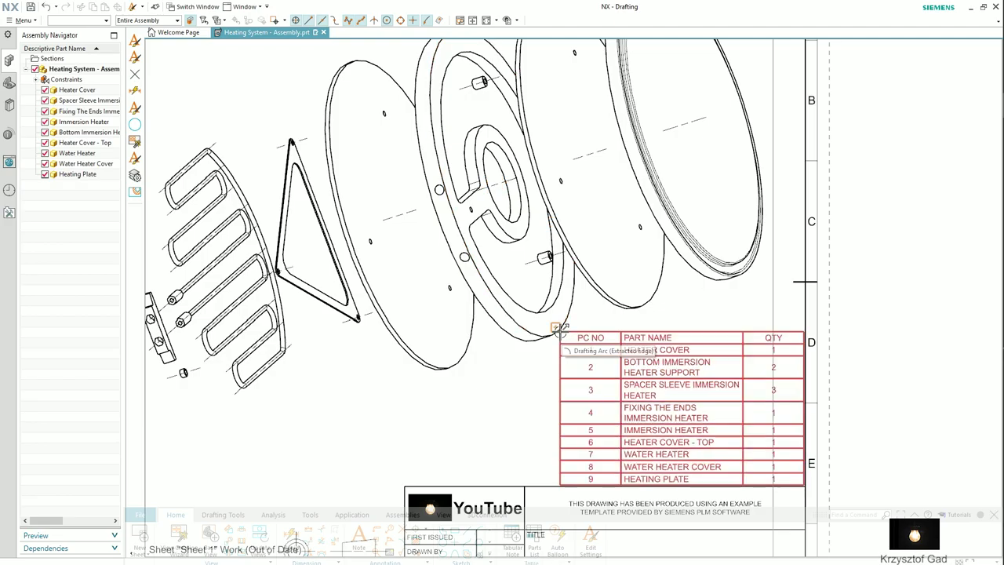
# Step: Narrow the PC NO column, widen PART NAME to one-line names, and place the table above the title block
pyautogui.scroll(3, 617, 378)
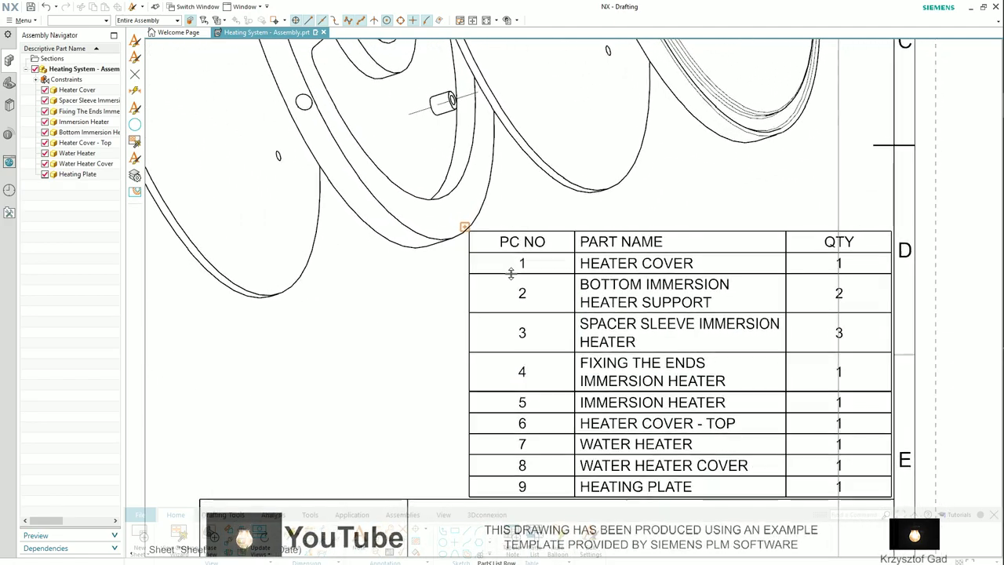
pyautogui.moveTo(446, 262); pyautogui.dragTo(334, 267)
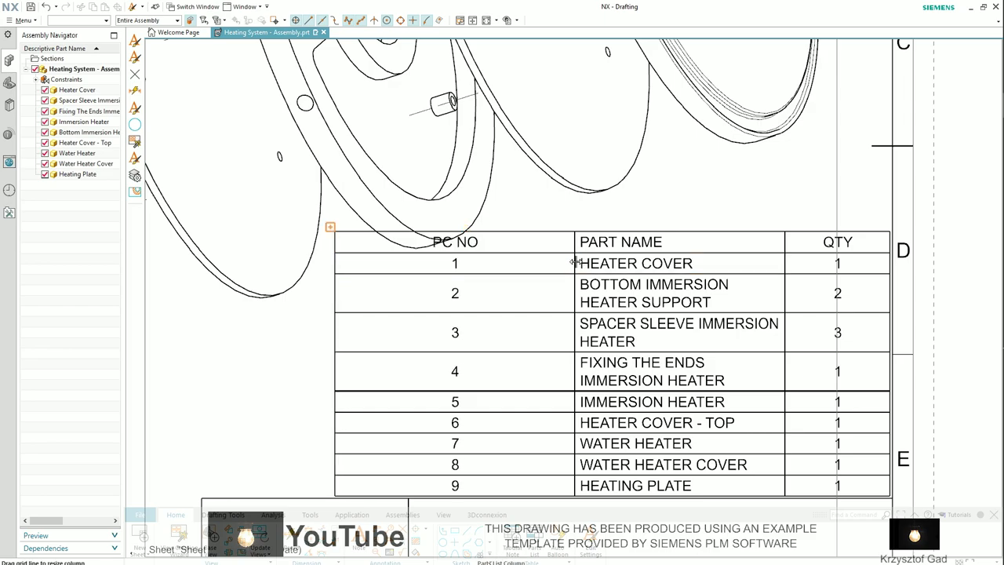
pyautogui.moveTo(576, 263); pyautogui.dragTo(421, 267)
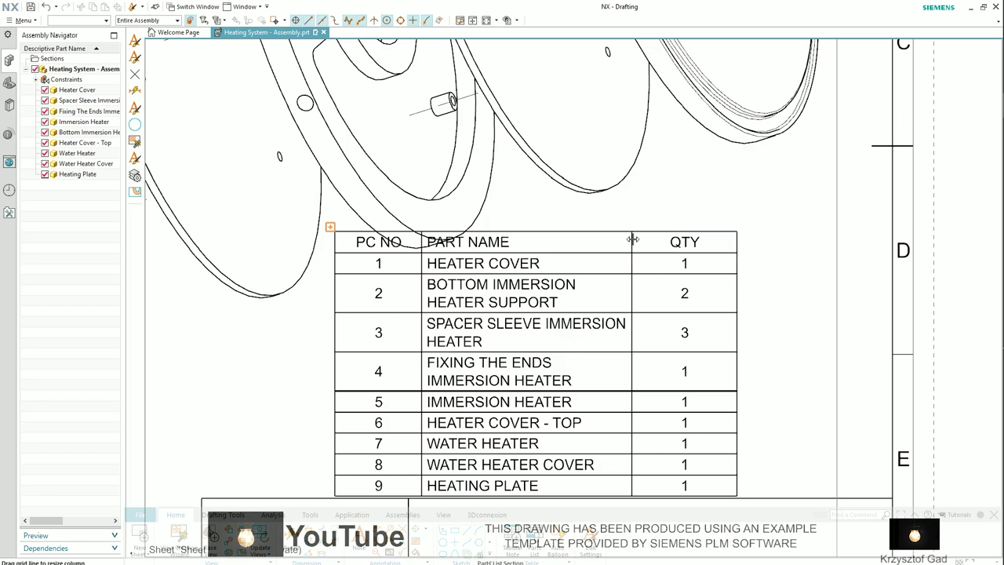
pyautogui.moveTo(632, 239); pyautogui.dragTo(739, 242)
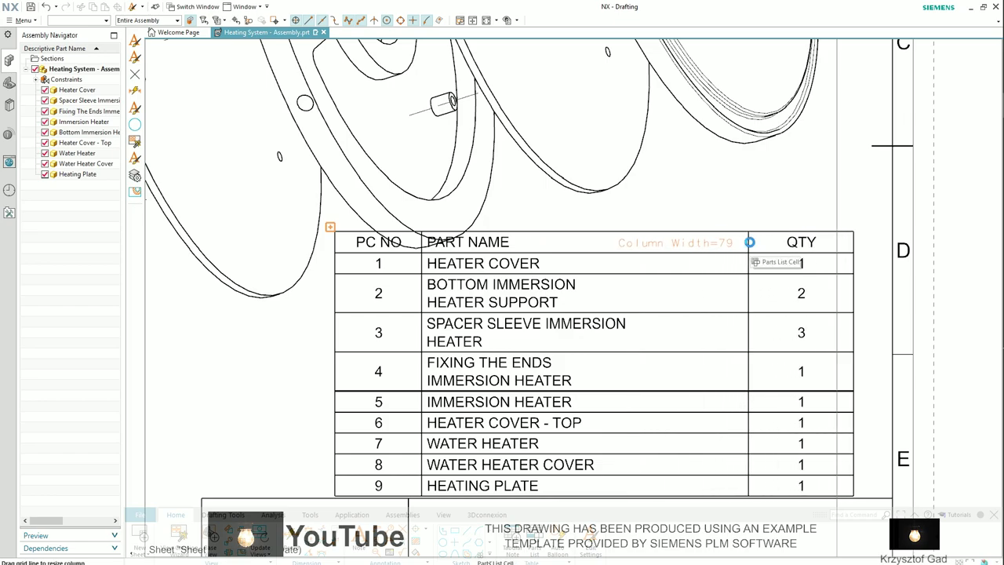
pyautogui.moveTo(744, 243); pyautogui.dragTo(749, 242)
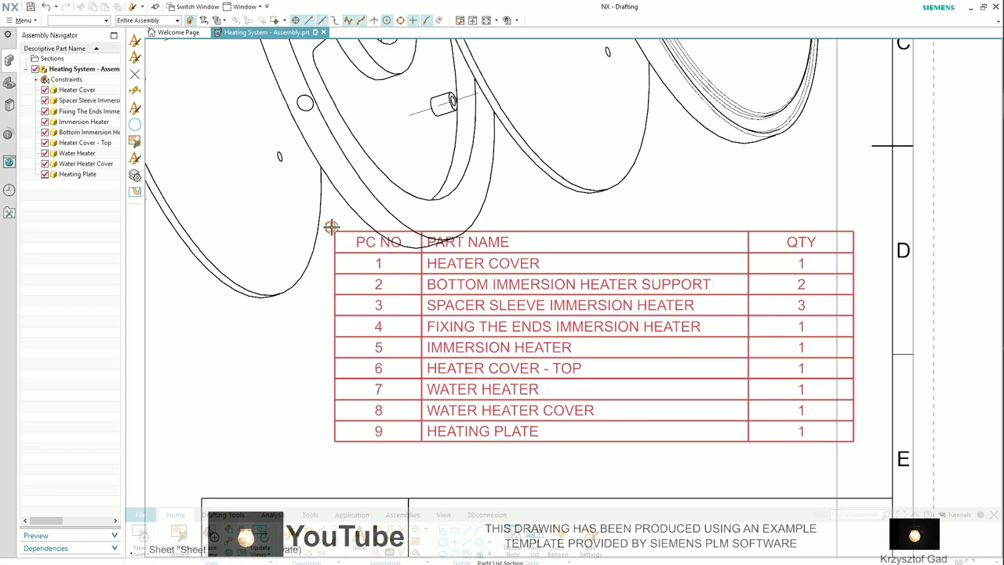
pyautogui.moveTo(331, 226); pyautogui.dragTo(374, 288)
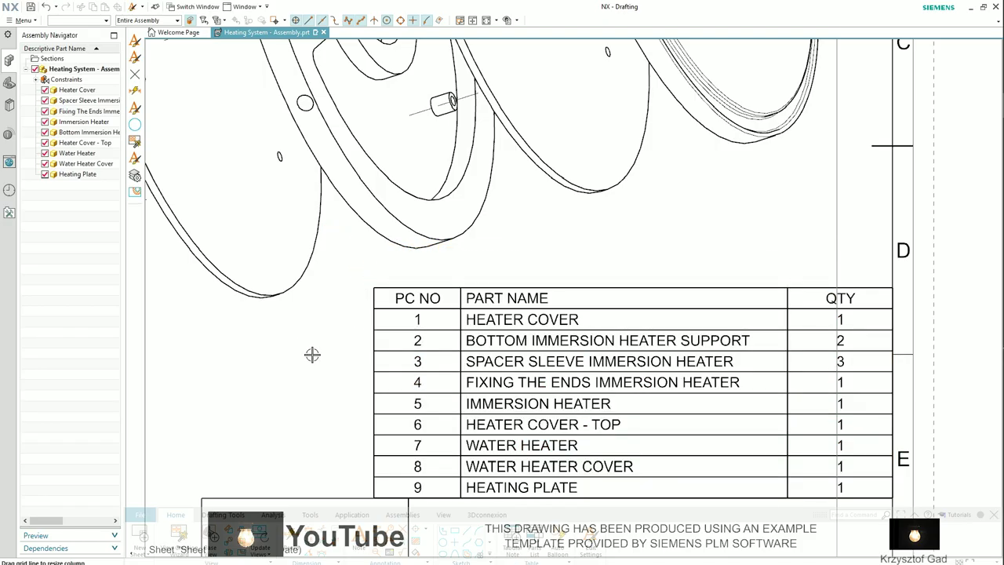
pyautogui.scroll(-5, 329, 345)
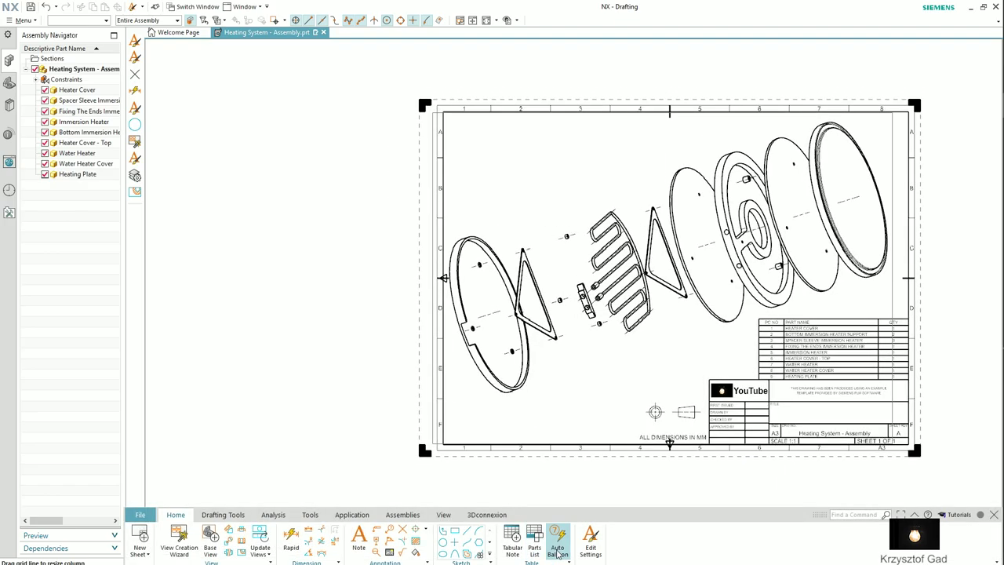
# Step: Auto-balloon the parts list to add numbered balloons for all nine parts
pyautogui.click(558, 553)
pyautogui.click(774, 343)
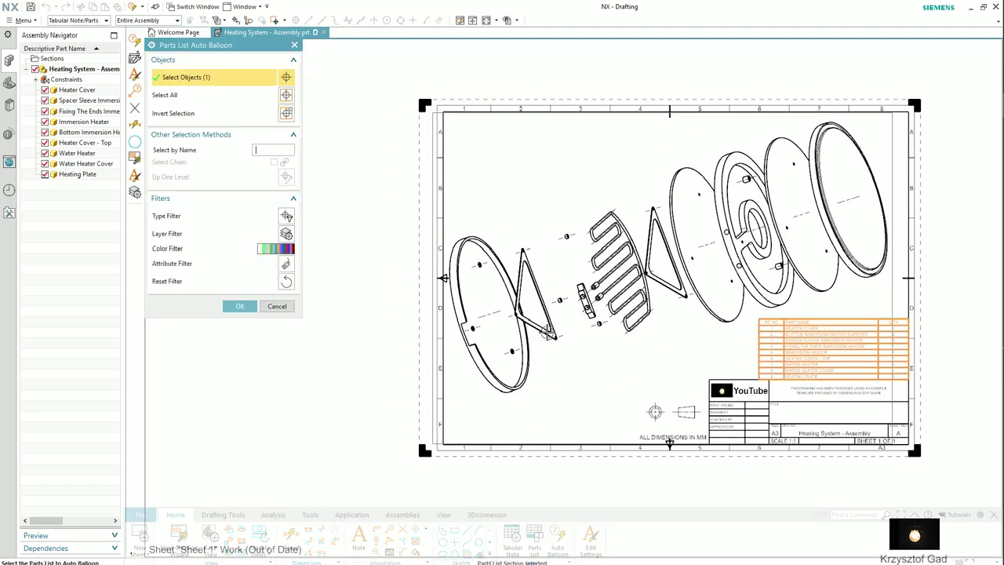
pyautogui.click(253, 307)
pyautogui.scroll(1, 262, 301)
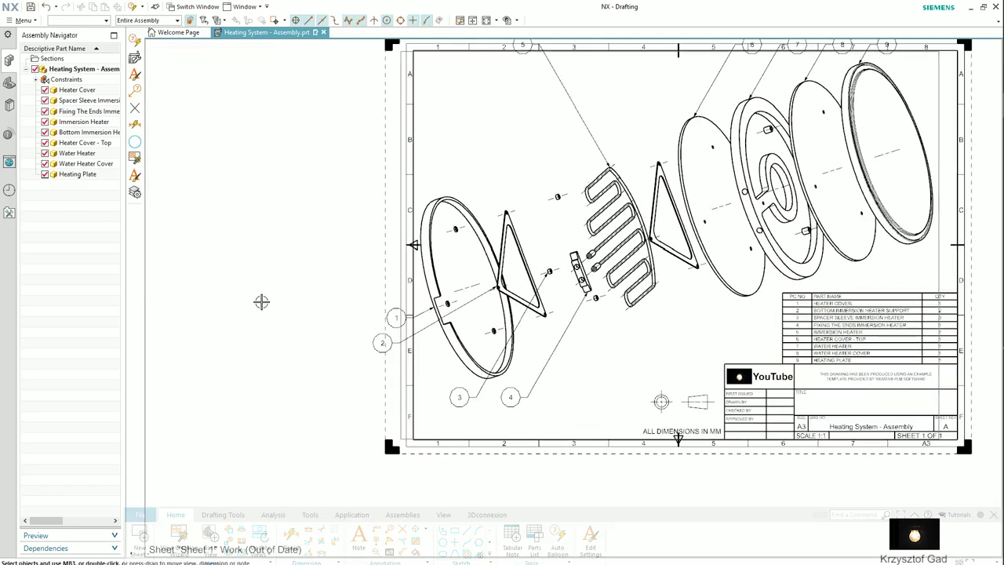
pyautogui.scroll(3, 270, 306)
# Step: Move balloons 4, 3 and 2 below the view and attach balloon 2's leader to the triangle frame
pyautogui.moveTo(468, 414); pyautogui.dragTo(615, 394)
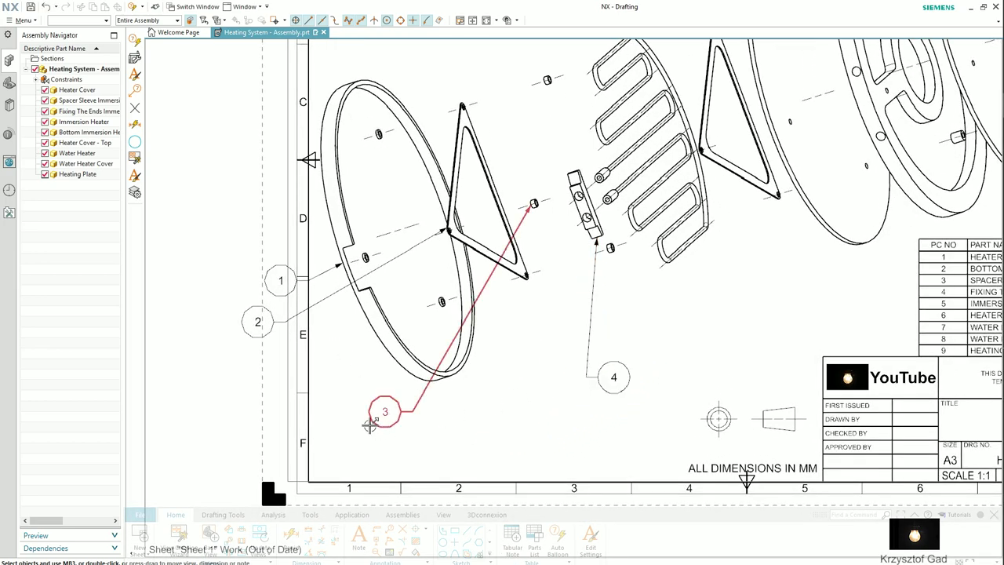
pyautogui.moveTo(370, 423); pyautogui.dragTo(570, 404)
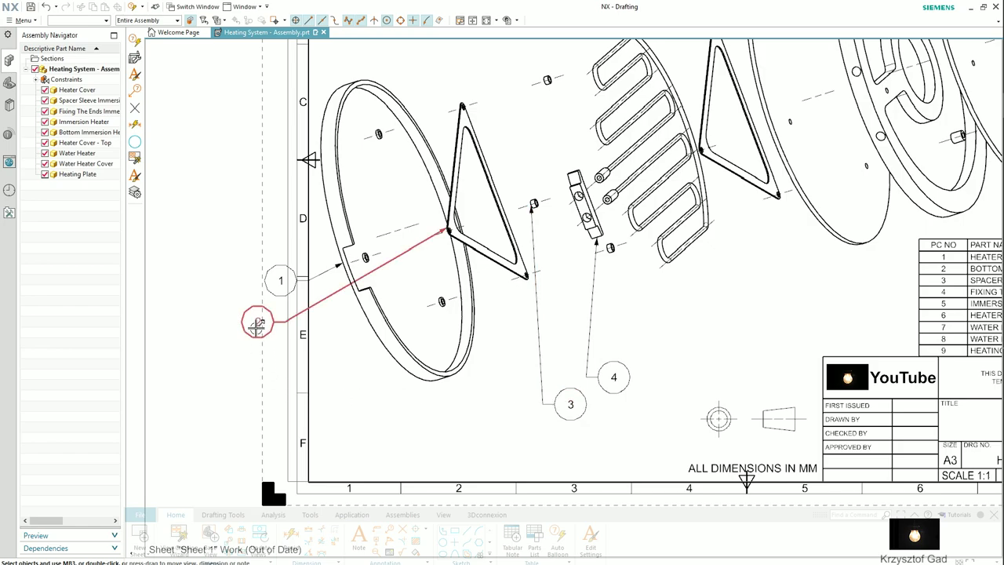
pyautogui.moveTo(423, 403)
pyautogui.mouseDown()
pyautogui.moveTo(533, 421)
pyautogui.moveTo(516, 435)
pyautogui.mouseUp()
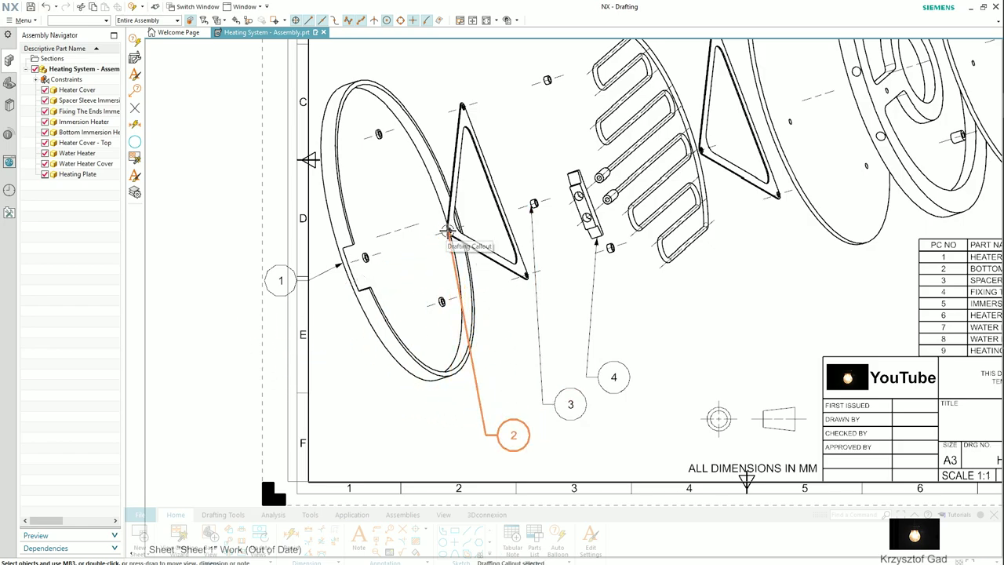
pyautogui.doubleClick(453, 265)
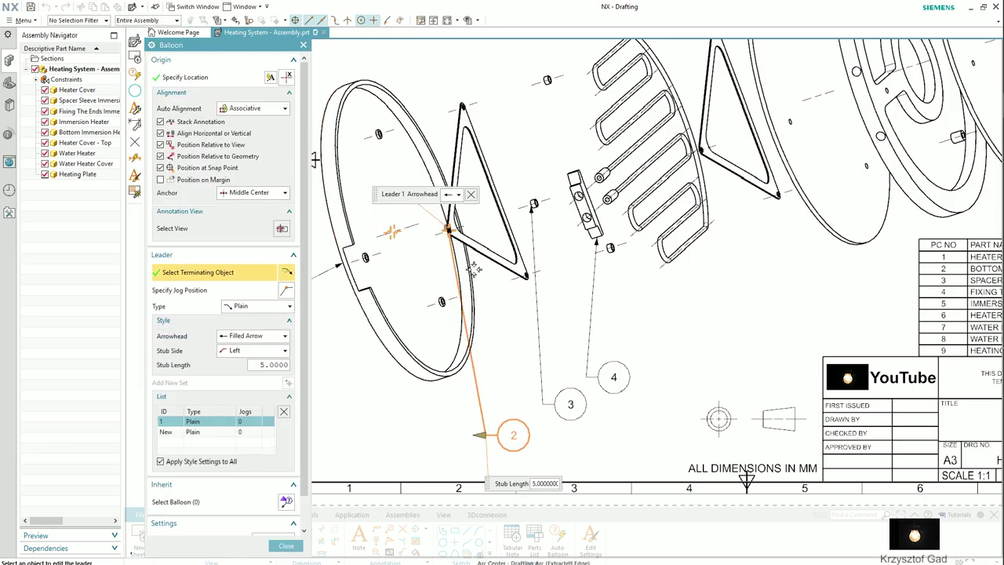
pyautogui.click(488, 257)
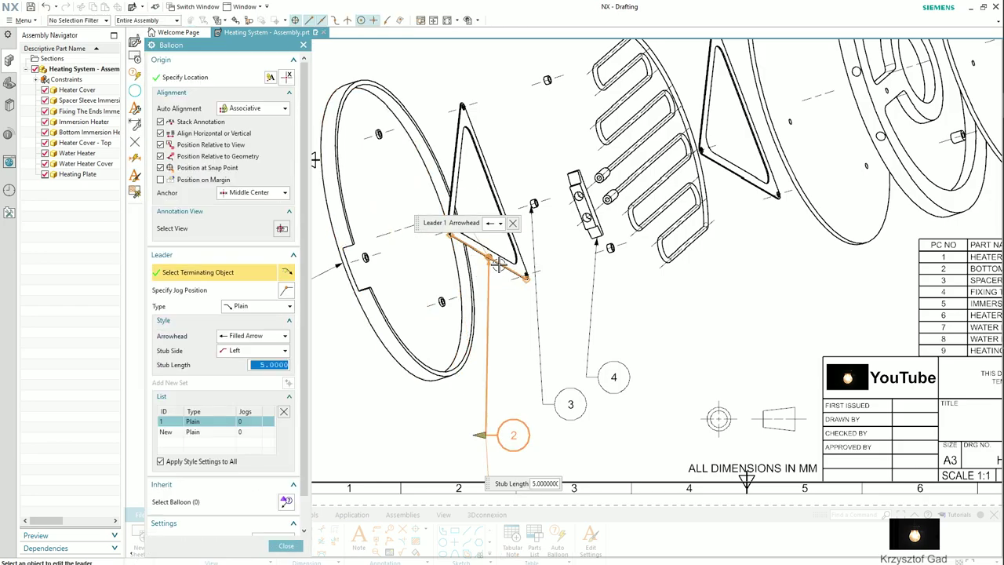
pyautogui.click(282, 545)
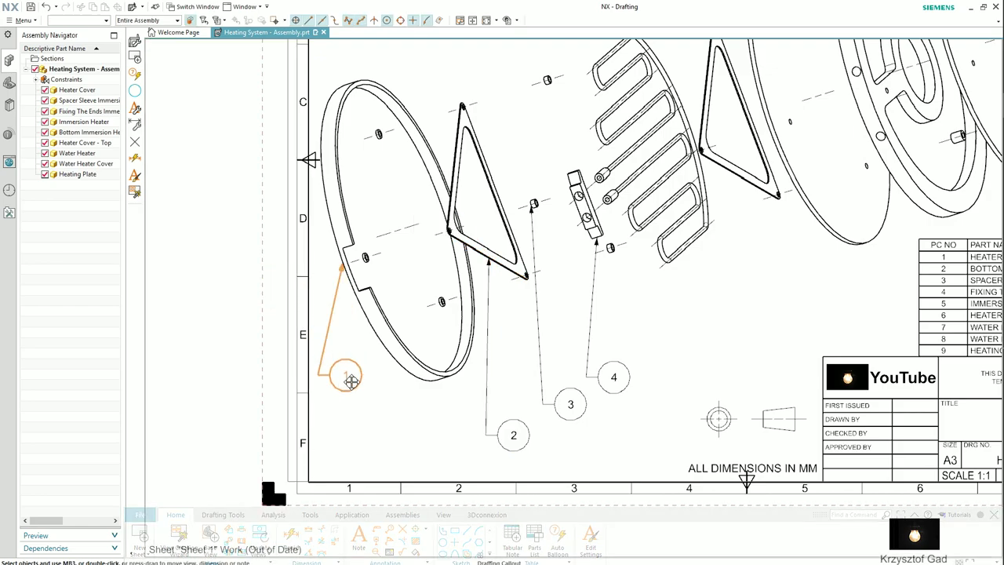
# Step: Move balloon 1 lower right and reattach its leader to the cover ring
pyautogui.moveTo(351, 381); pyautogui.dragTo(426, 451)
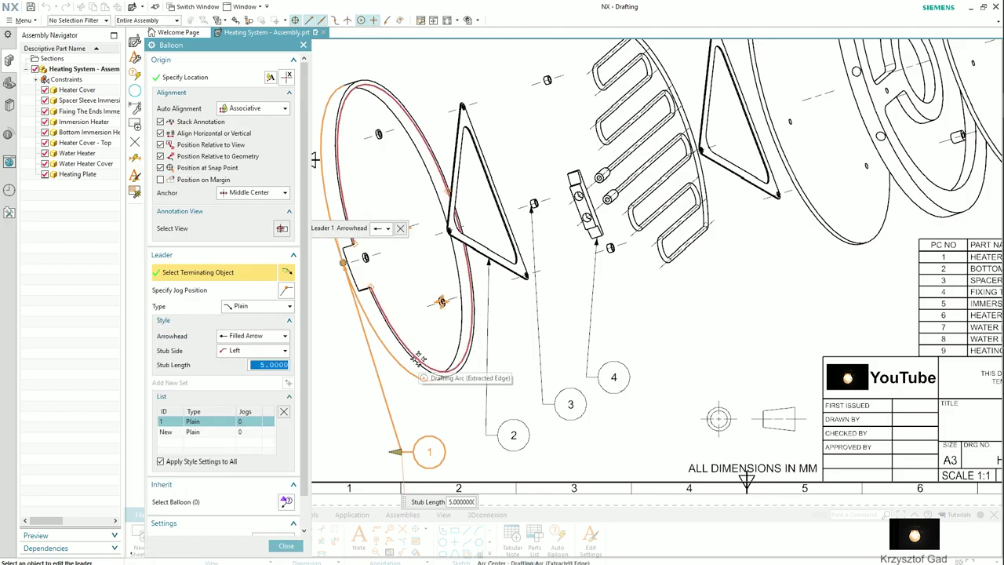
pyautogui.click(418, 359)
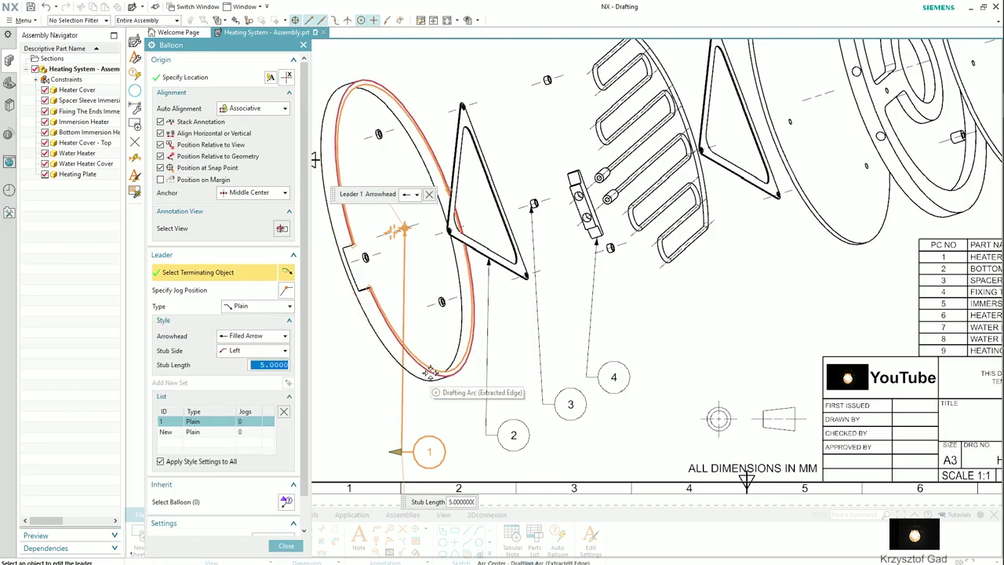
pyautogui.middleClick(431, 377)
pyautogui.scroll(-2, 442, 377)
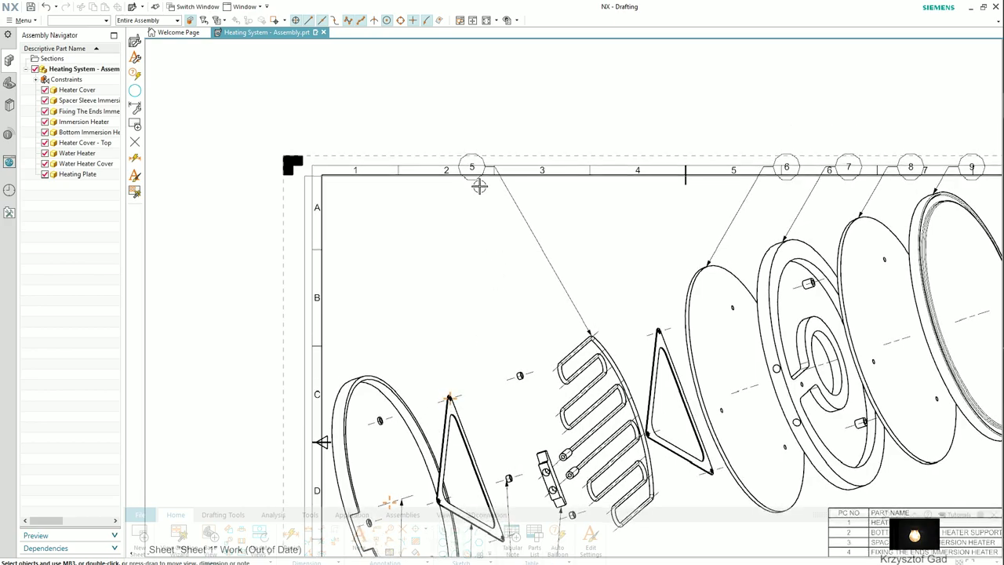
# Step: Reposition balloon 6 along the top of the exploded view
pyautogui.moveTo(477, 175)
pyautogui.mouseDown()
pyautogui.moveTo(462, 231)
pyautogui.moveTo(482, 174)
pyautogui.moveTo(438, 205)
pyautogui.mouseUp()
pyautogui.scroll(-1, 479, 173)
pyautogui.scroll(-2, 480, 173)
pyautogui.scroll(3, 501, 143)
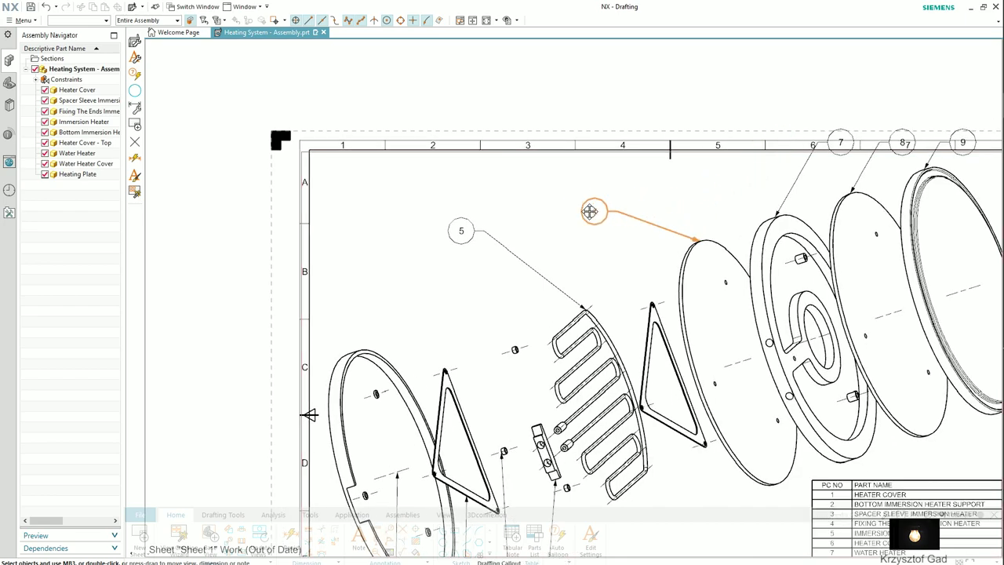
pyautogui.click(536, 212)
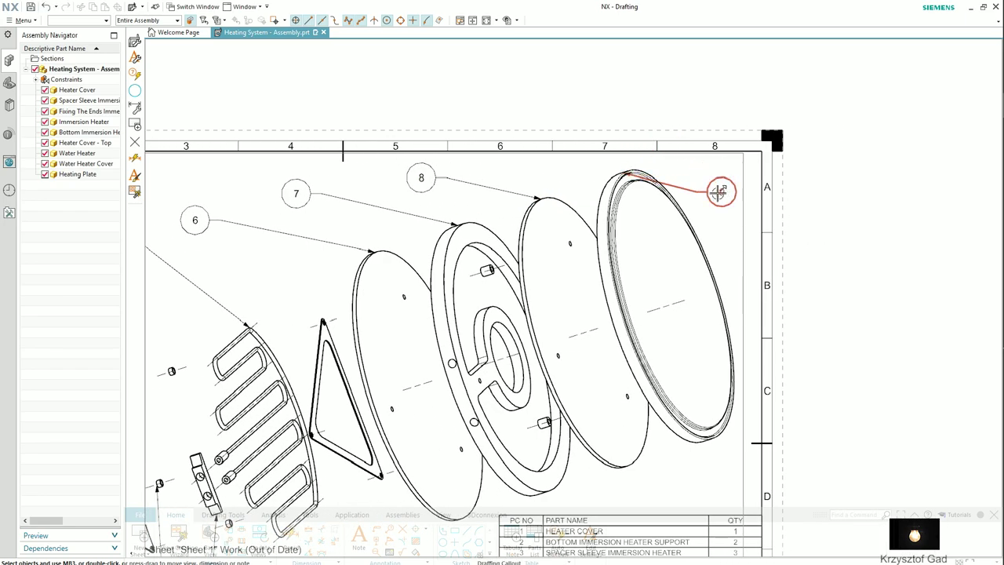
# Step: Reattach balloon 9's leader to the outermost disc's rim and fit the whole sheet in view
pyautogui.doubleClick(705, 190)
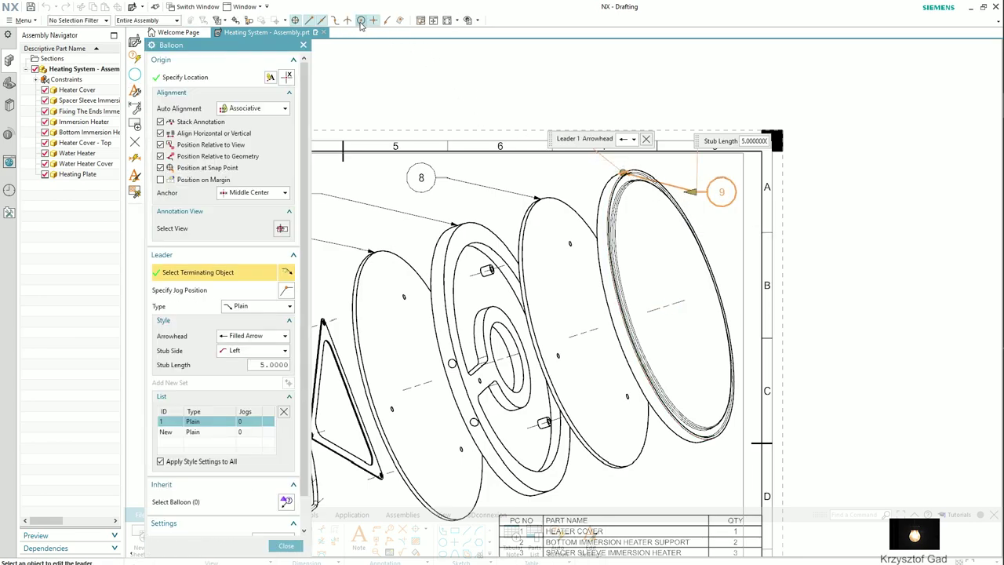
pyautogui.click(687, 222)
pyautogui.click(284, 546)
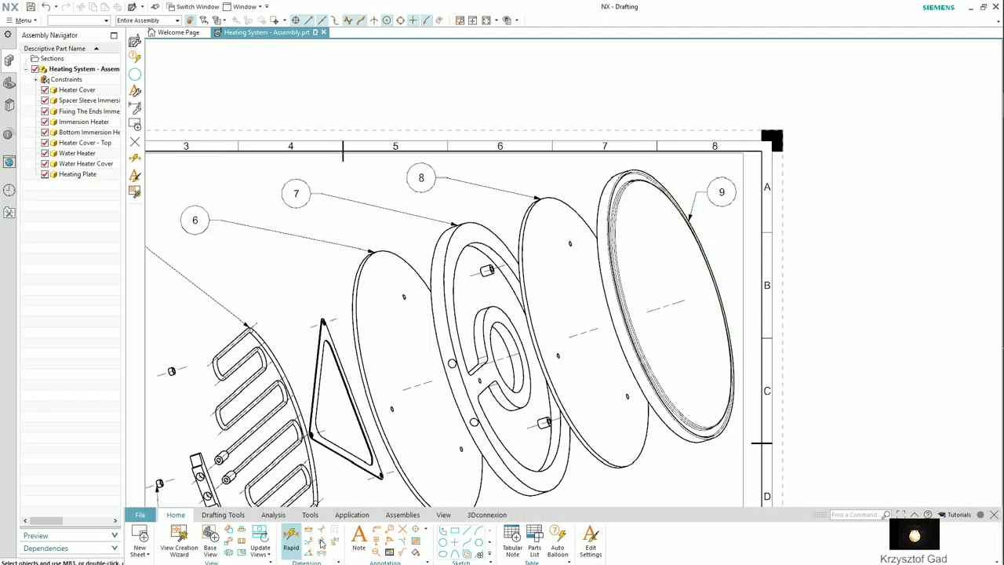
pyautogui.hotkey('ctrl', 'f')
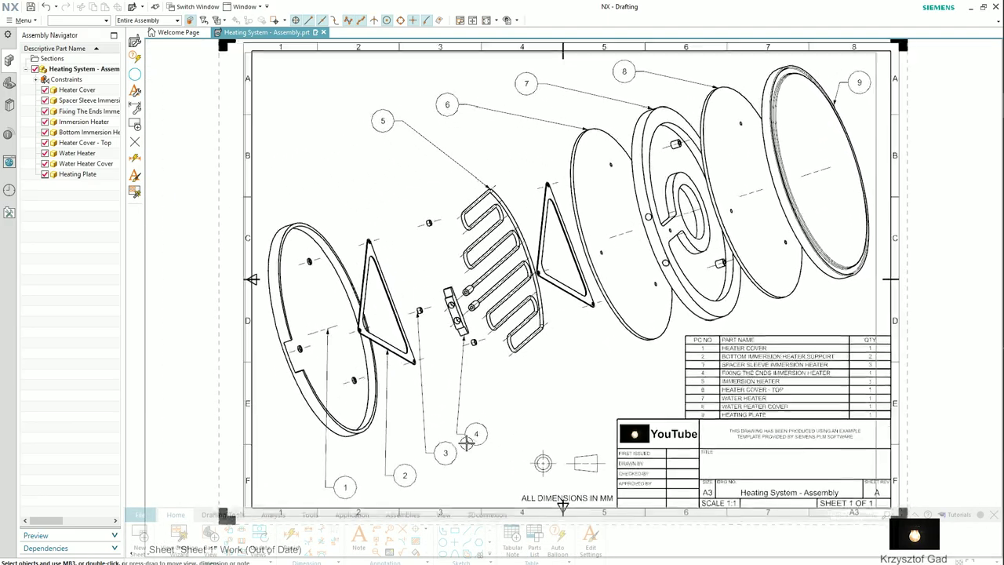
pyautogui.scroll(2, 499, 418)
pyautogui.scroll(2, 439, 486)
pyautogui.scroll(2, 431, 499)
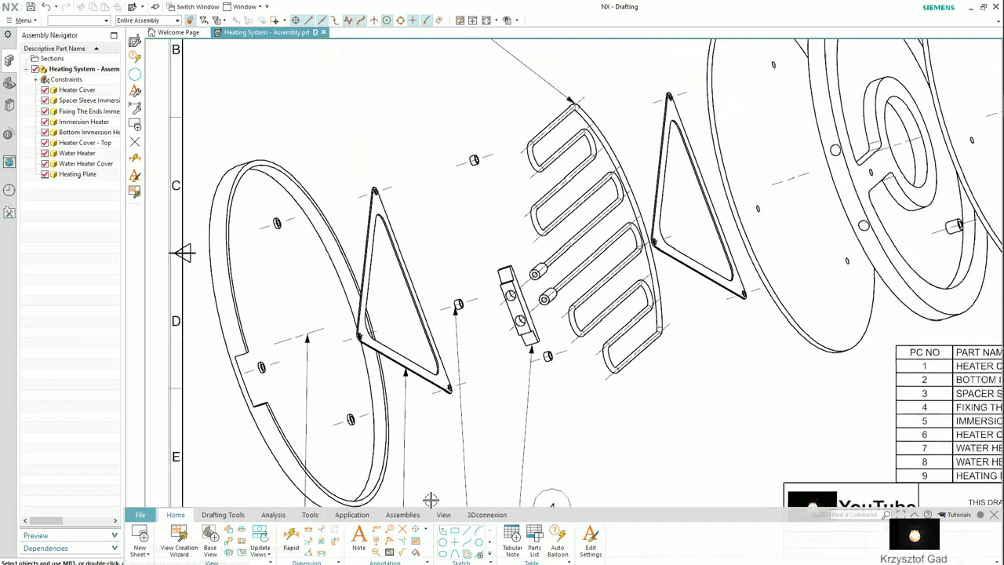